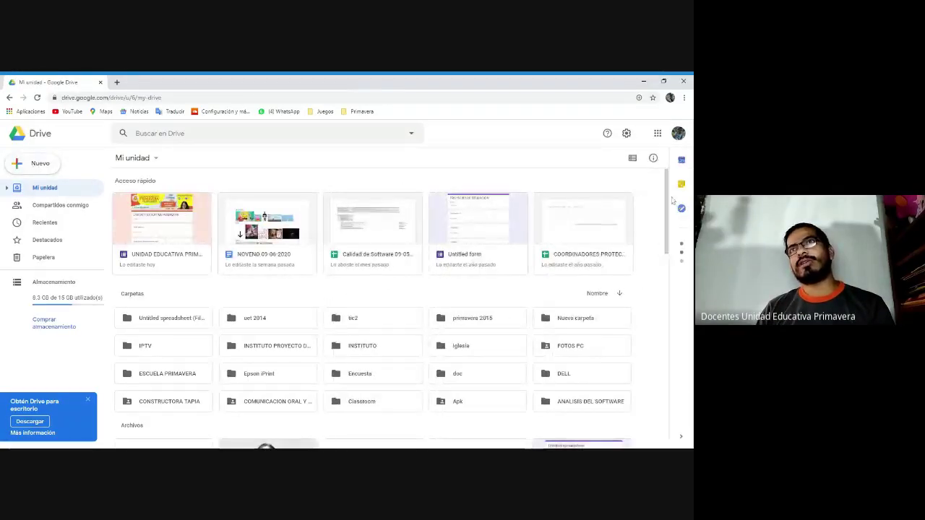
Add a new folder named SEXTO among the folders in Mi unidad.
{"action": "scroll", "coordinate": [671, 227], "scroll_direction": "down", "scroll_amount": 2}
{"action": "scroll", "coordinate": [671, 226], "scroll_direction": "down", "scroll_amount": 2}
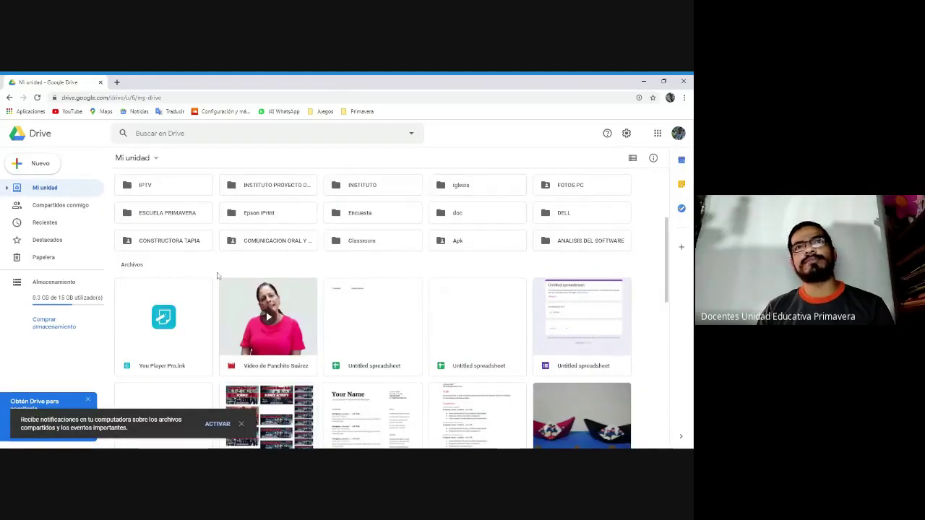
{"action": "scroll", "coordinate": [230, 268], "scroll_direction": "up", "scroll_amount": 4}
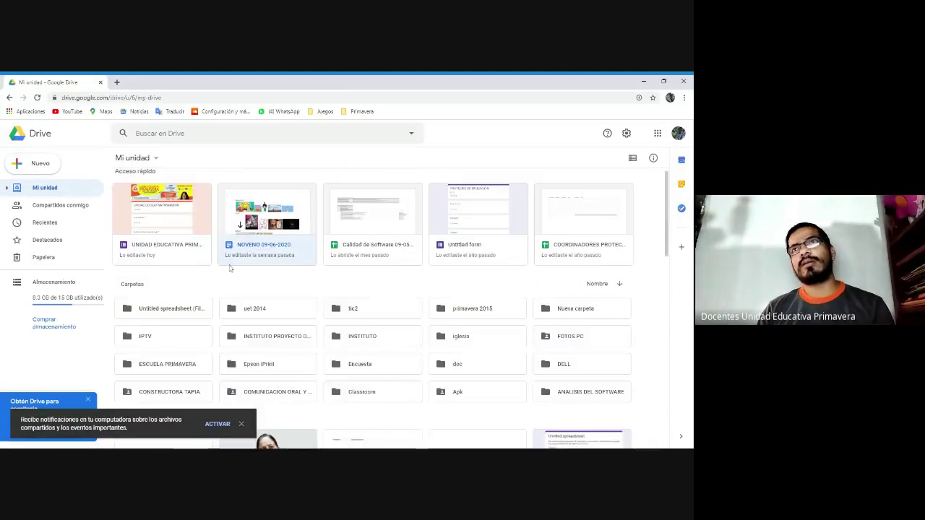
{"action": "right_click", "coordinate": [229, 255]}
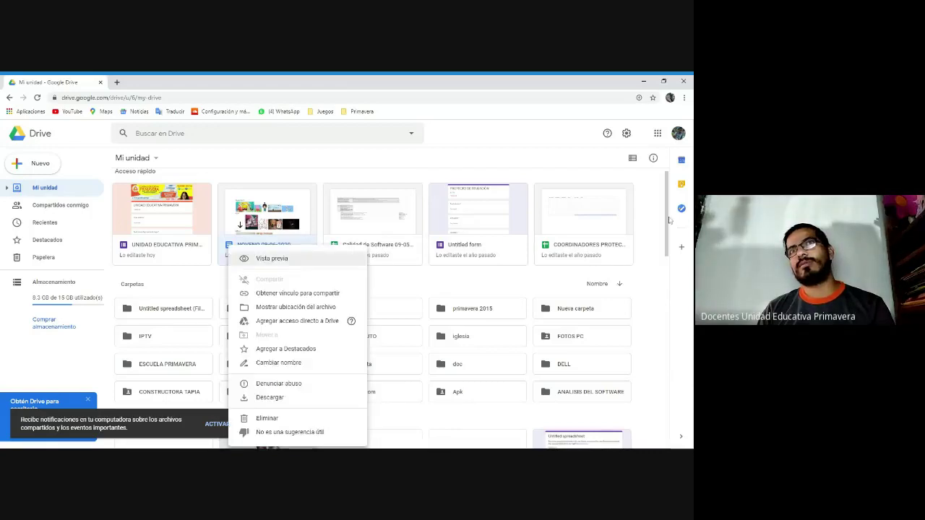
{"action": "scroll", "coordinate": [665, 227], "scroll_direction": "down", "scroll_amount": 3}
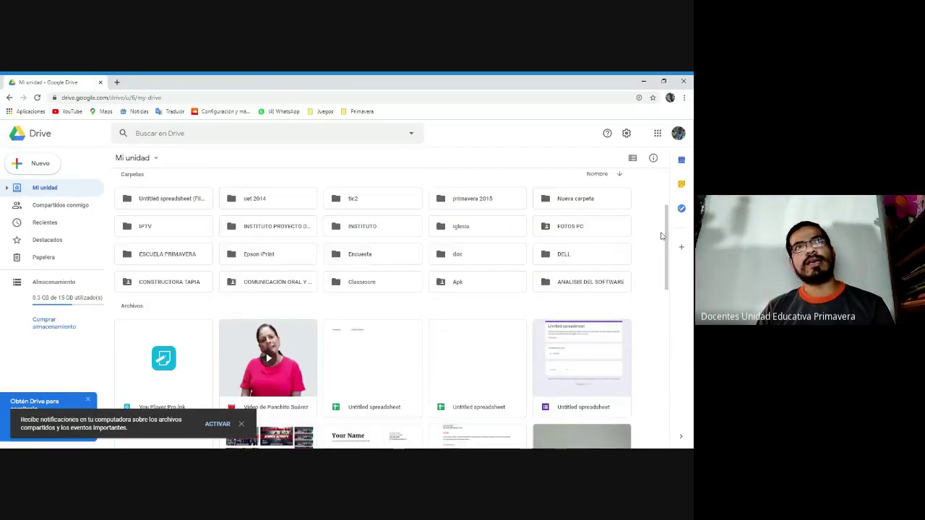
{"action": "left_click", "coordinate": [22, 163]}
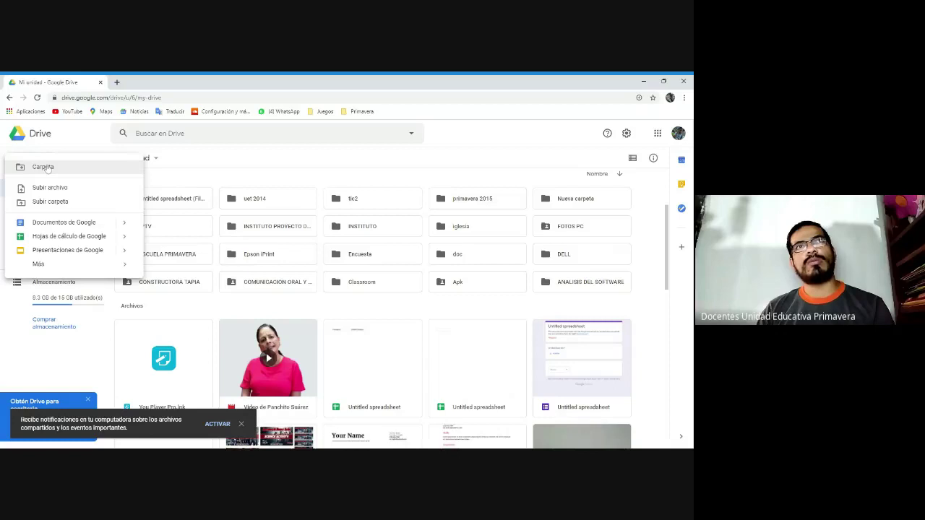
{"action": "left_click", "coordinate": [49, 172]}
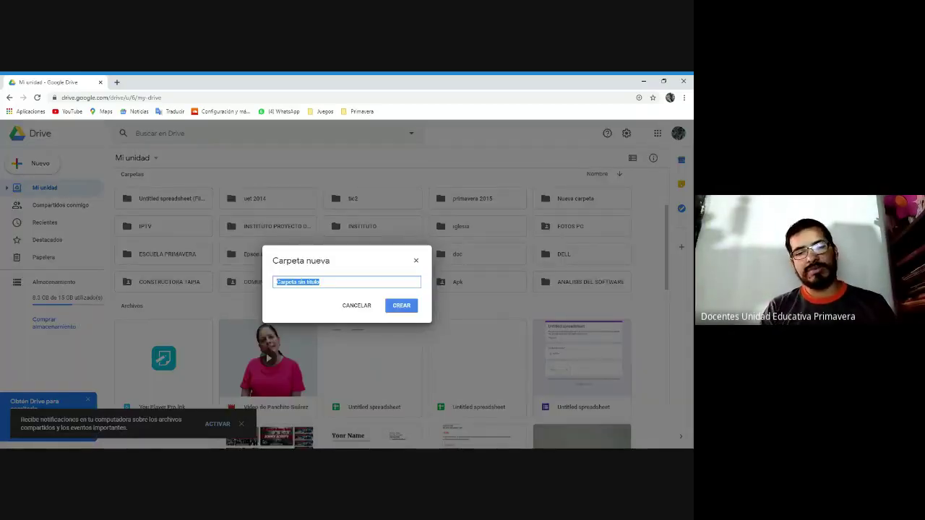
{"action": "type", "text": "SEXTO"}
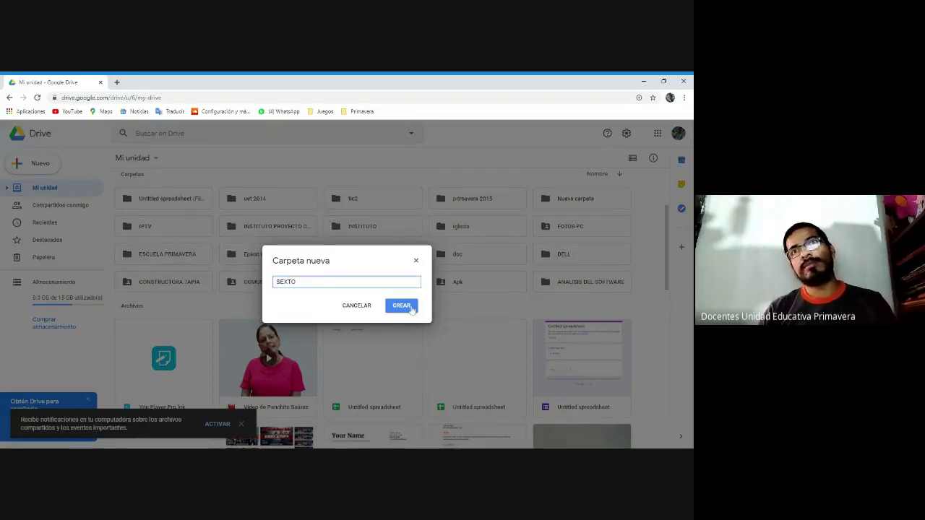
{"action": "left_click", "coordinate": [402, 305]}
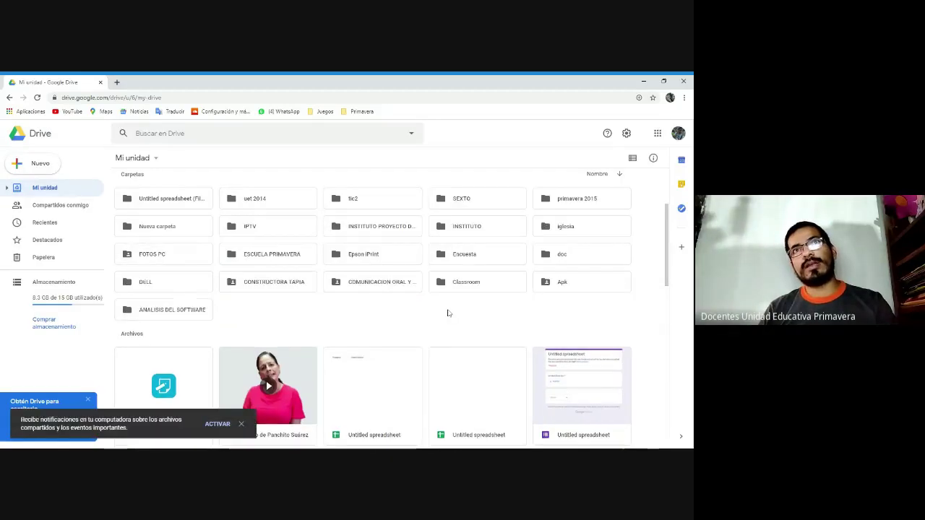
Inside the SEXTO folder, create a blank Google Docs document.
{"action": "double_click", "coordinate": [462, 324]}
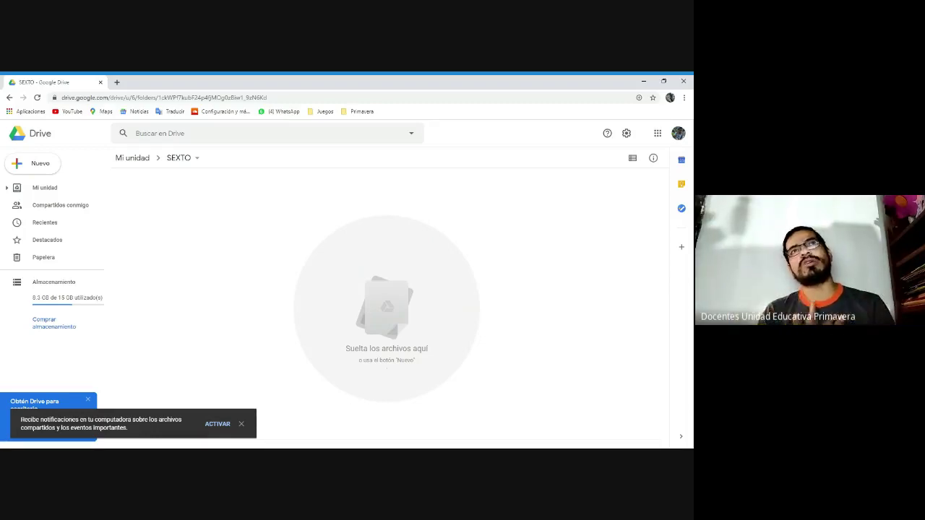
{"action": "left_click", "coordinate": [51, 166]}
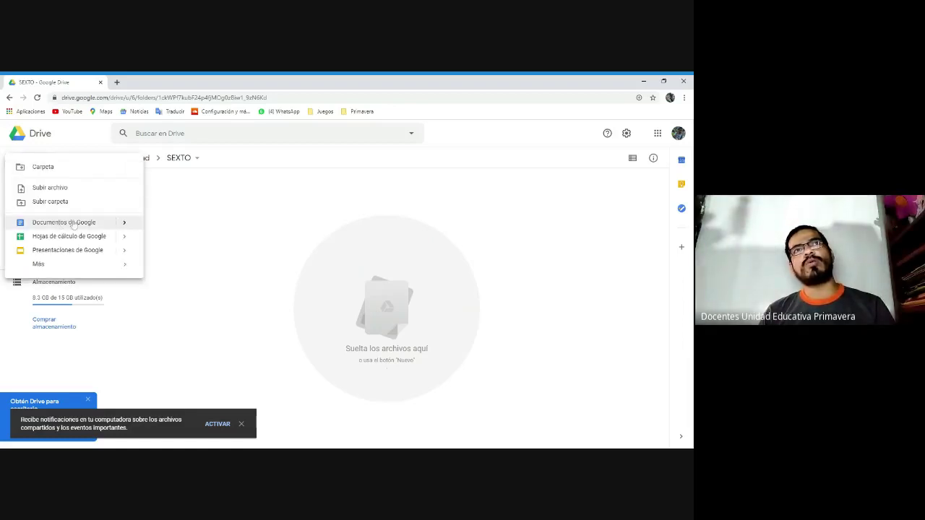
{"action": "left_click", "coordinate": [86, 226]}
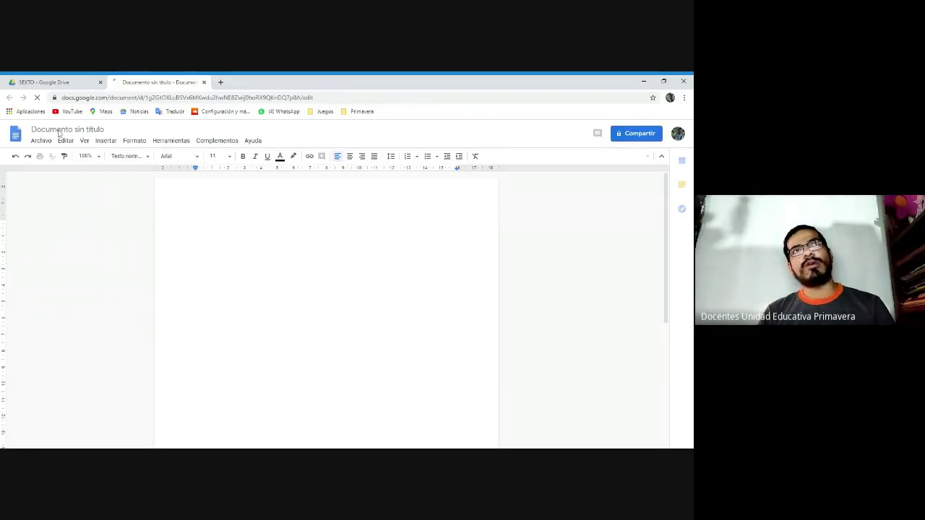
Retitle the document from 'Documento sin título' to 'Estudiantes de Sexto'.
{"action": "left_click", "coordinate": [59, 130]}
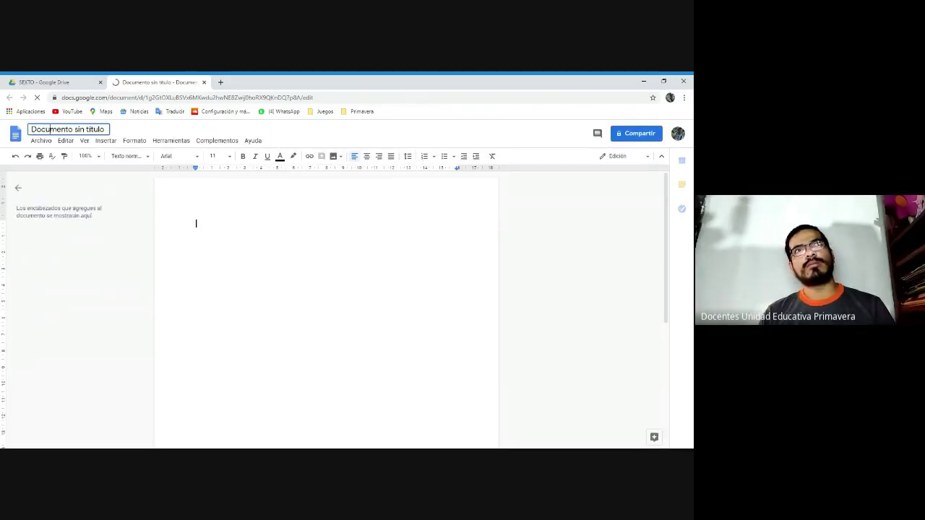
{"action": "left_click_drag", "start_coordinate": [30, 129], "coordinate": [106, 129]}
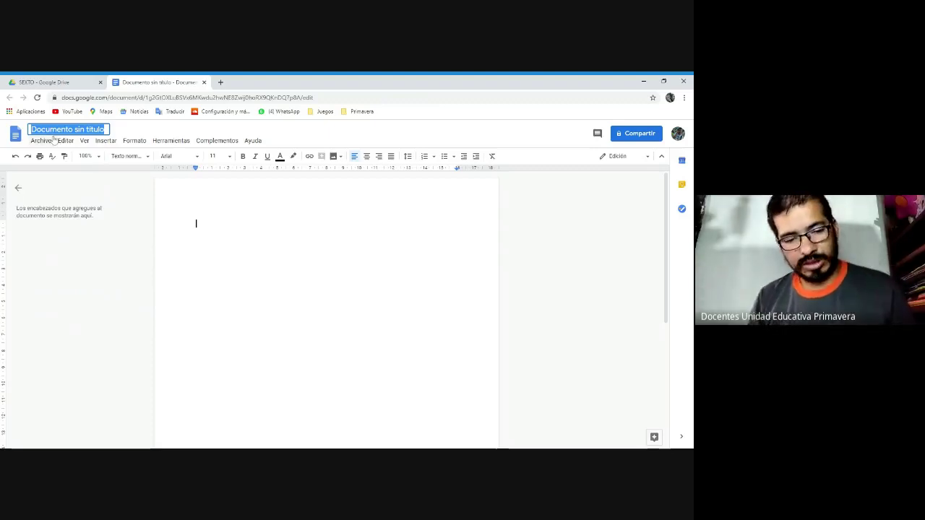
{"action": "type", "text": "eSTUDIANTES"}
{"action": "key", "text": "ctrl+a"}
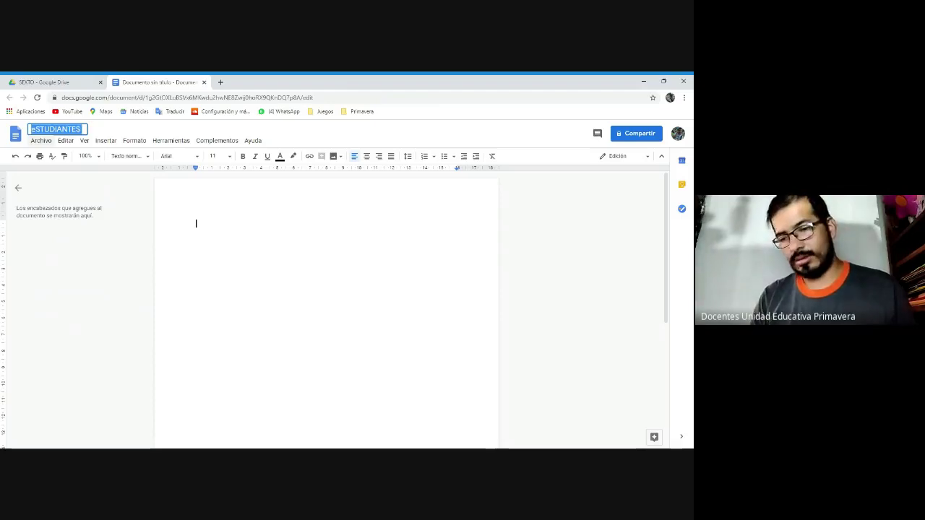
{"action": "type", "text": "Estudia"}
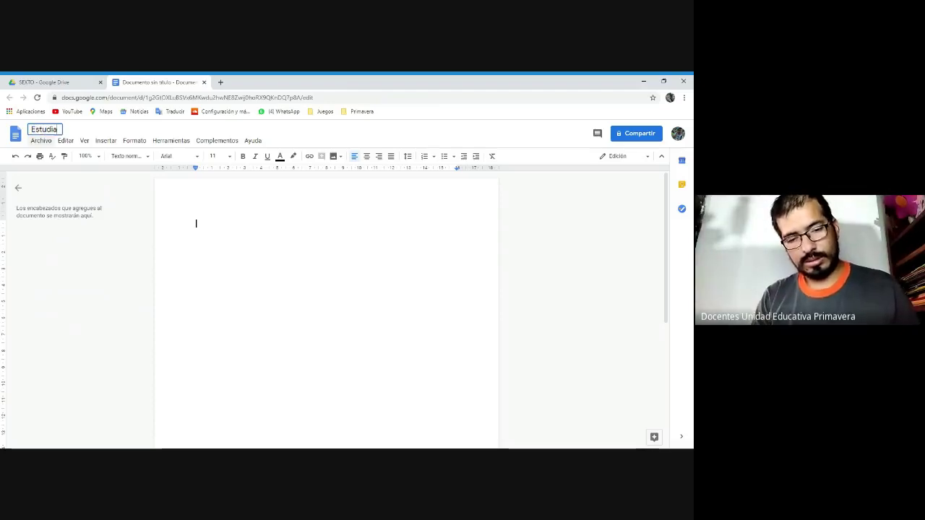
{"action": "type", "text": "ntes de Sexto"}
{"action": "key", "text": "Return"}
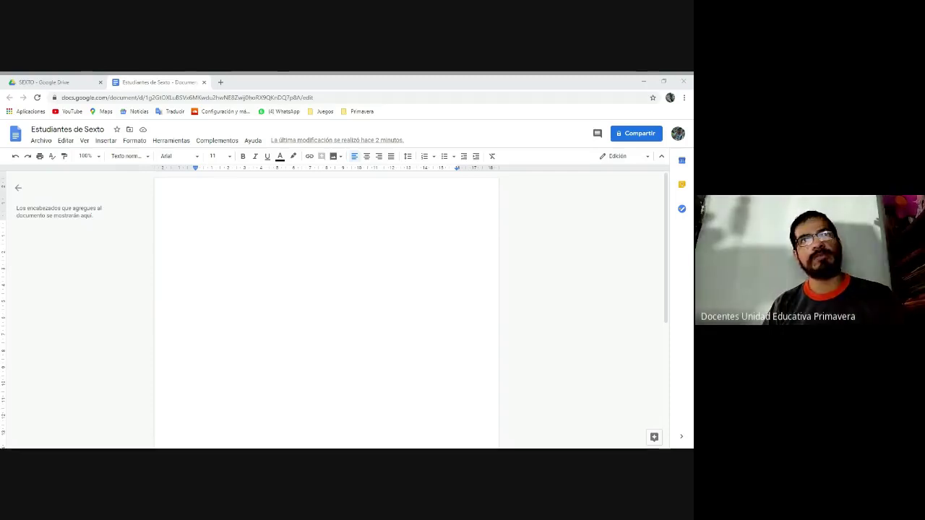
Paste the three student names at the top of the page, with blank lines under the first.
{"action": "left_click", "coordinate": [195, 223]}
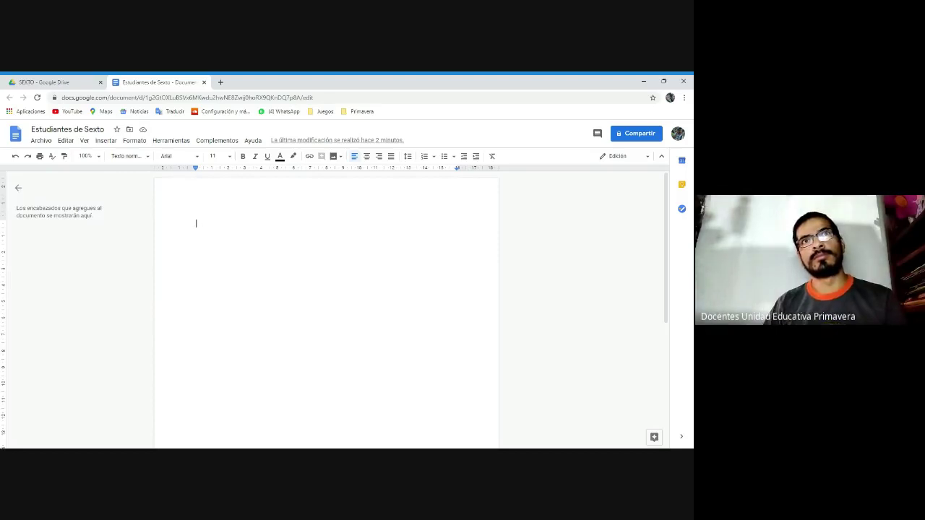
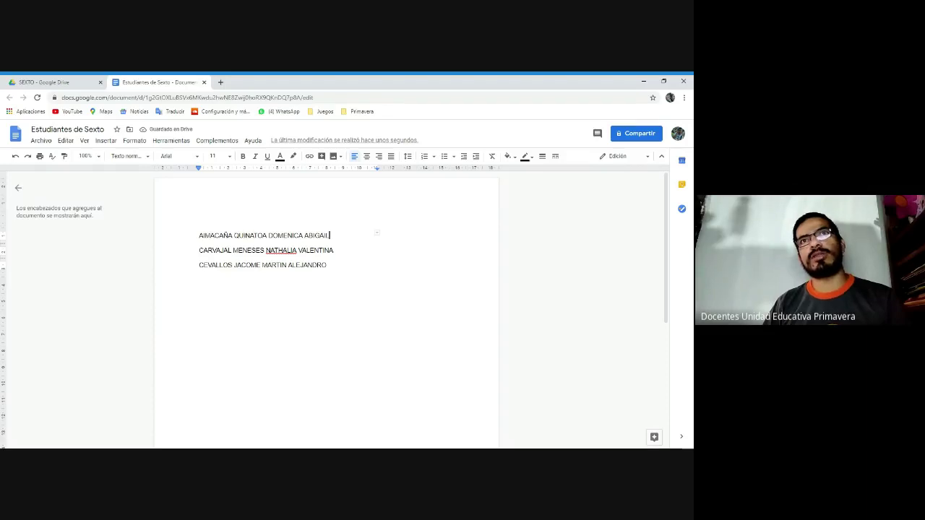
{"action": "key", "text": "Return"}
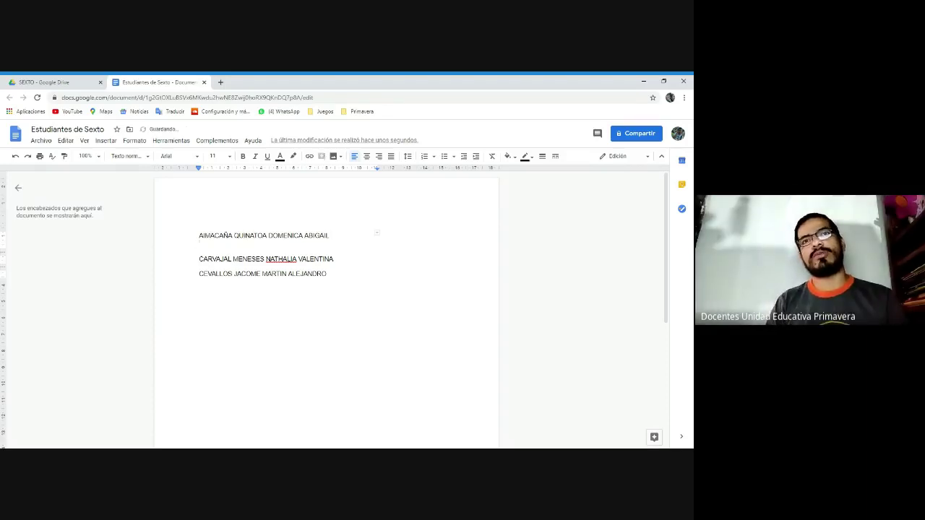
{"action": "key", "text": "Return"}
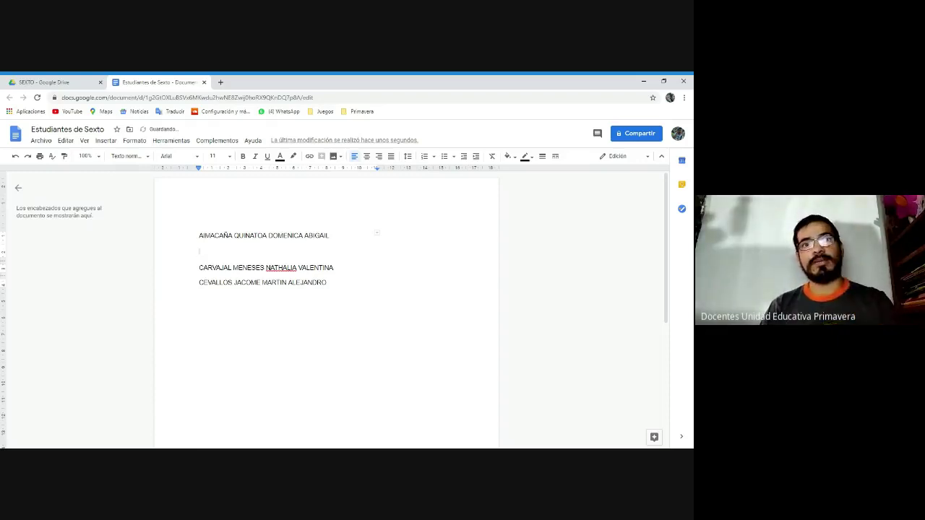
Type PELICULA, COMIDA and COLOR on separate lines under the first name.
{"action": "type", "text": "película"}
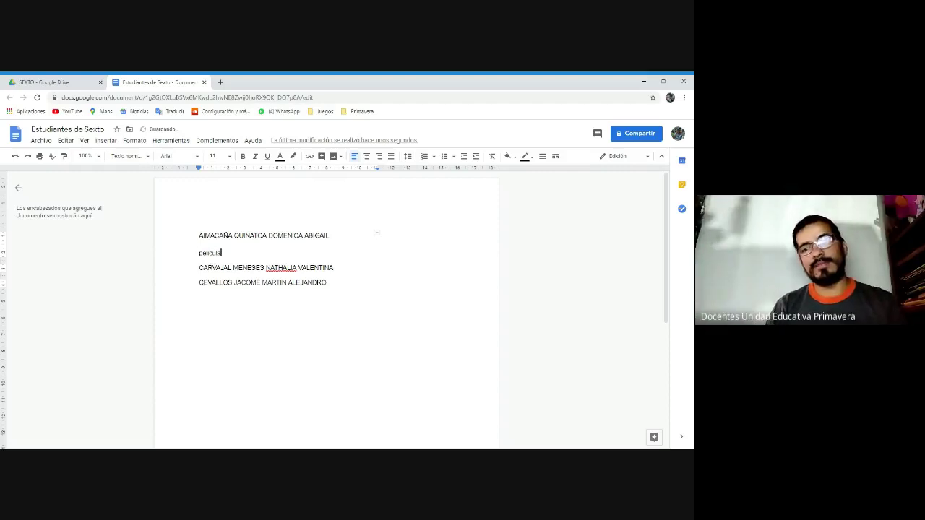
{"action": "key", "text": "ctrl+shift+Left"}
{"action": "type", "text": "PELICULA"}
{"action": "key", "text": "Return"}
{"action": "type", "text": "COMIDA"}
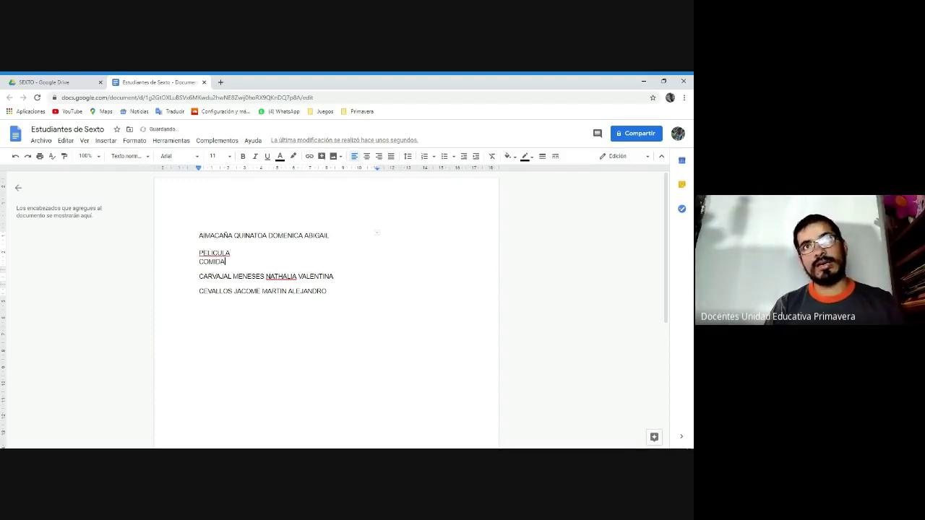
{"action": "key", "text": "Return"}
{"action": "type", "text": "COLO"}
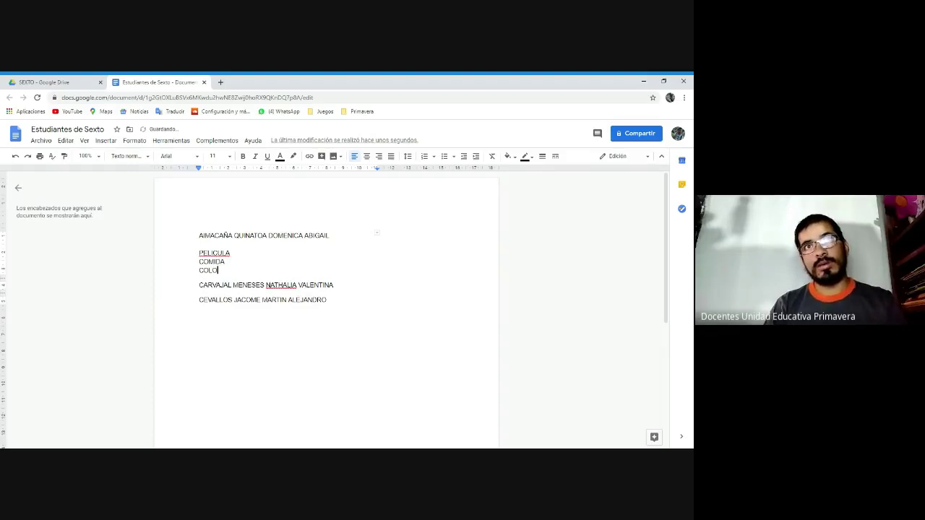
{"action": "type", "text": "R"}
{"action": "key", "text": "Return"}
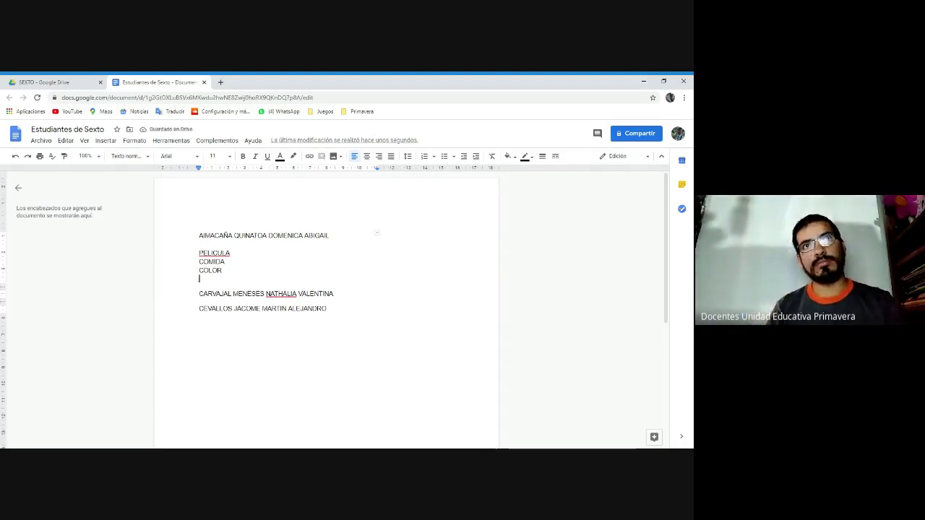
Correct the spelling to PELÍCULA and add blank lines beneath it.
{"action": "right_click", "coordinate": [214, 253]}
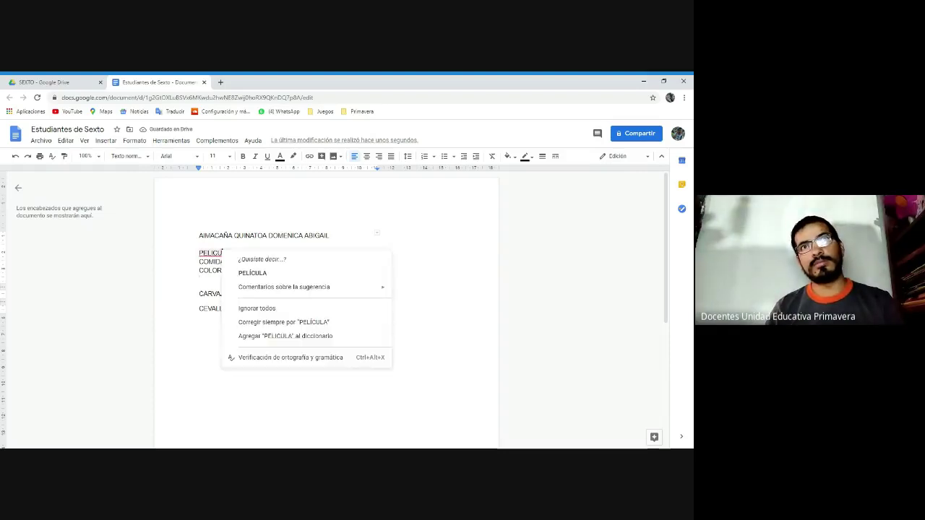
{"action": "left_click", "coordinate": [248, 270]}
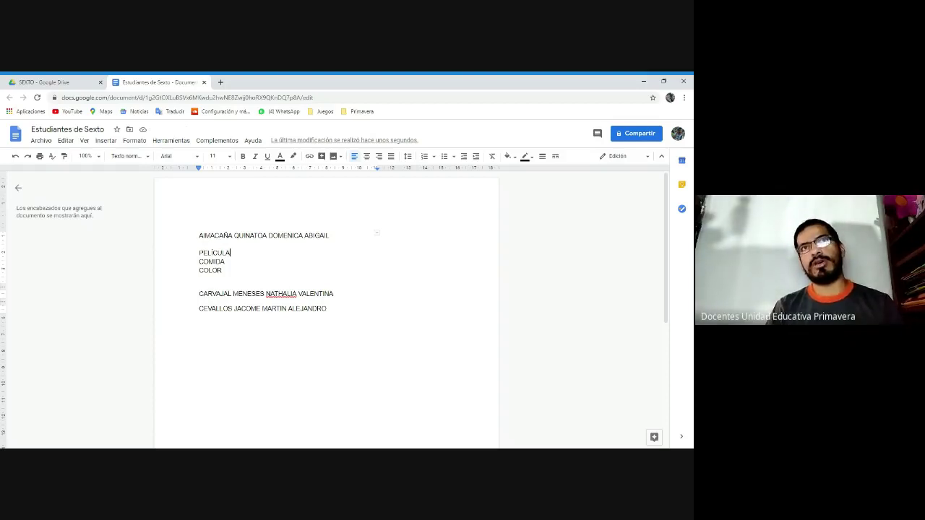
{"action": "key", "text": "Return"}
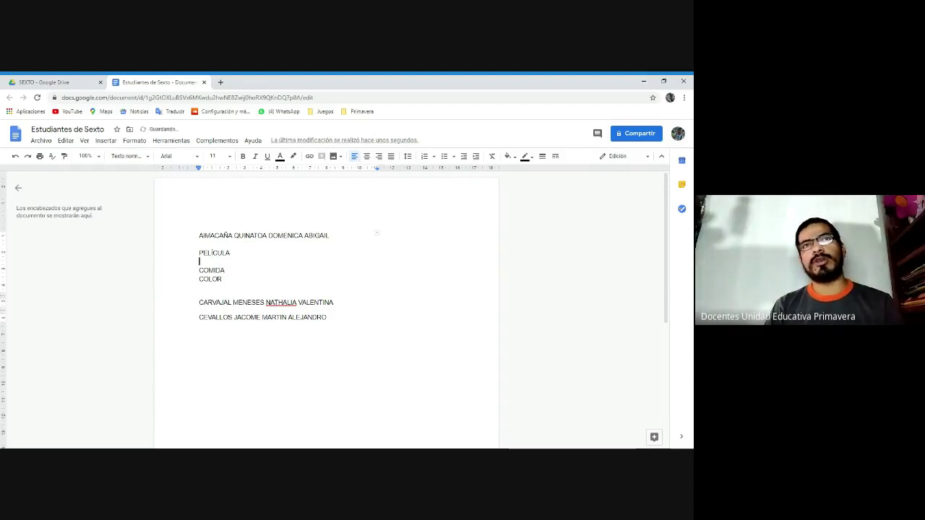
{"action": "key", "text": "Return"}
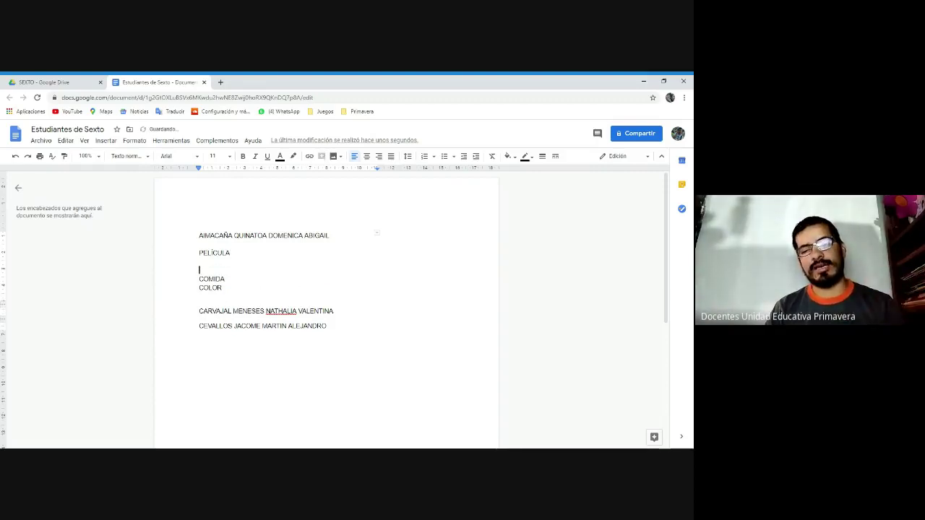
Type the movie answer BOB ESPONJA FUERA DEL MAR under PELÍCULA.
{"action": "type", "text": "BO"}
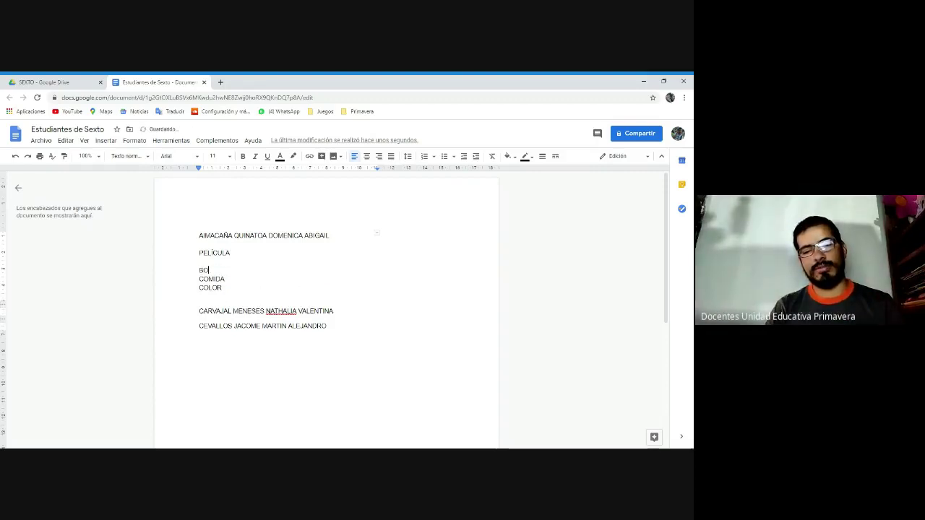
{"action": "type", "text": "B ESPONJA "}
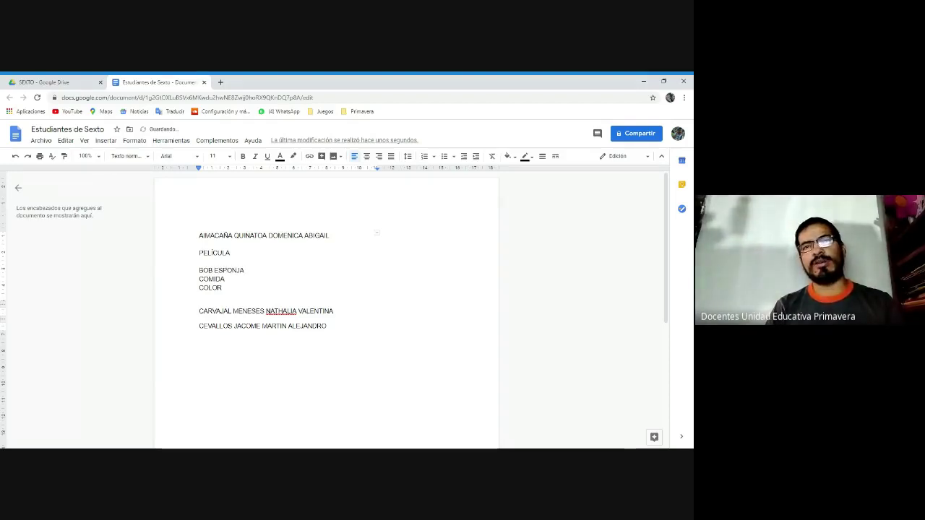
{"action": "type", "text": "FUERA DE"}
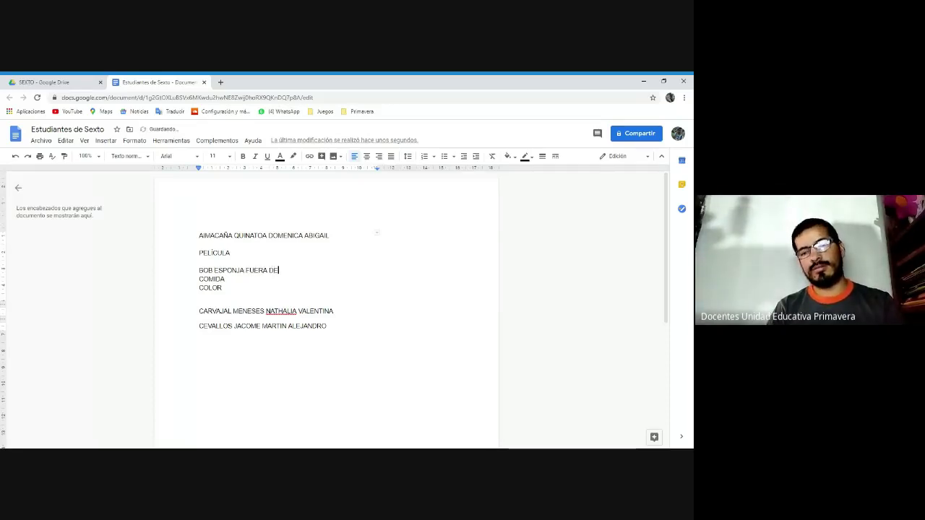
{"action": "type", "text": "LMA"}
{"action": "key", "text": "BackSpace"}
{"action": "key", "text": "BackSpace"}
{"action": "key", "text": "BackSpace"}
{"action": "type", "text": "MAR"}
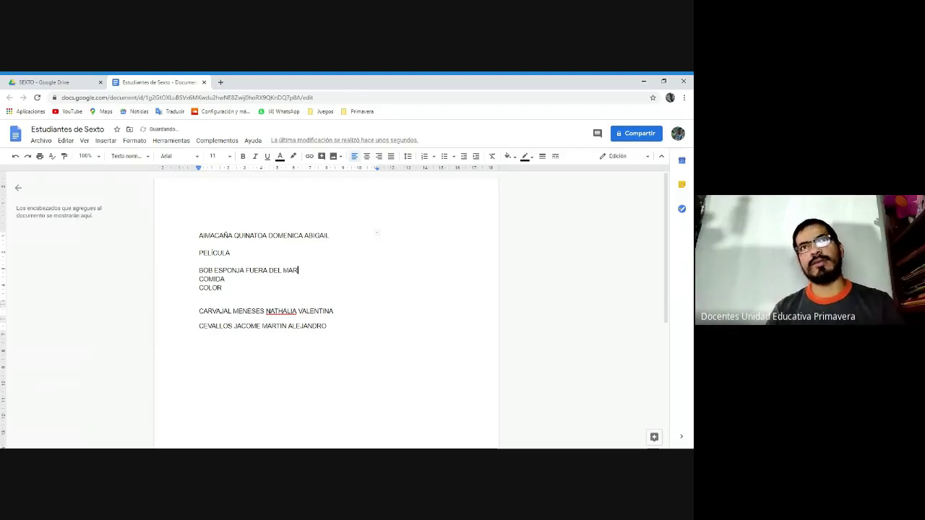
{"action": "key", "text": "Return"}
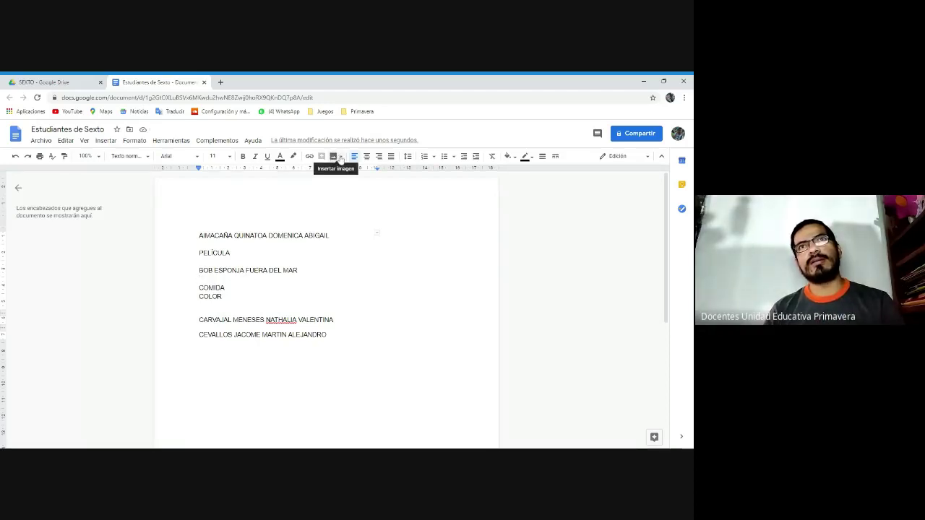
Insert the SpongeBob beach picture from a web search for 'BOBO ESPONJA' and shrink it to half size.
{"action": "left_click", "coordinate": [341, 157]}
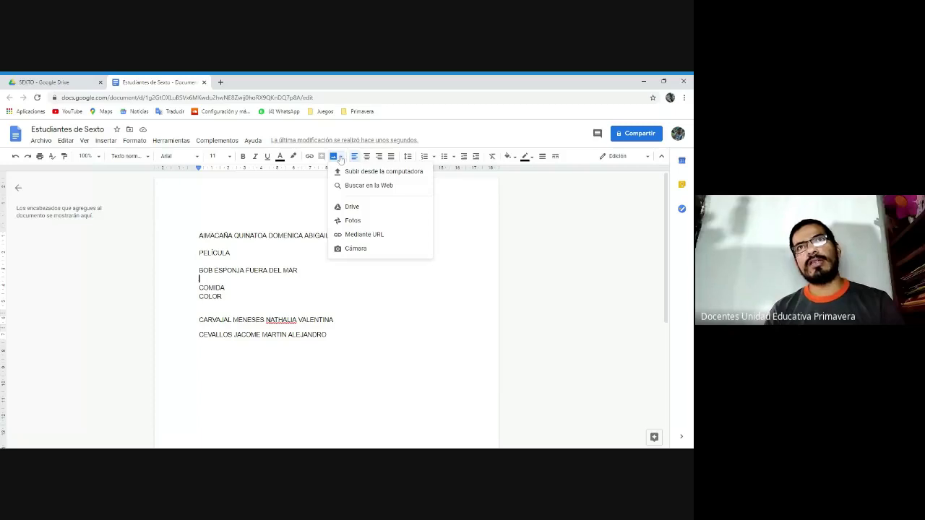
{"action": "left_click", "coordinate": [368, 185]}
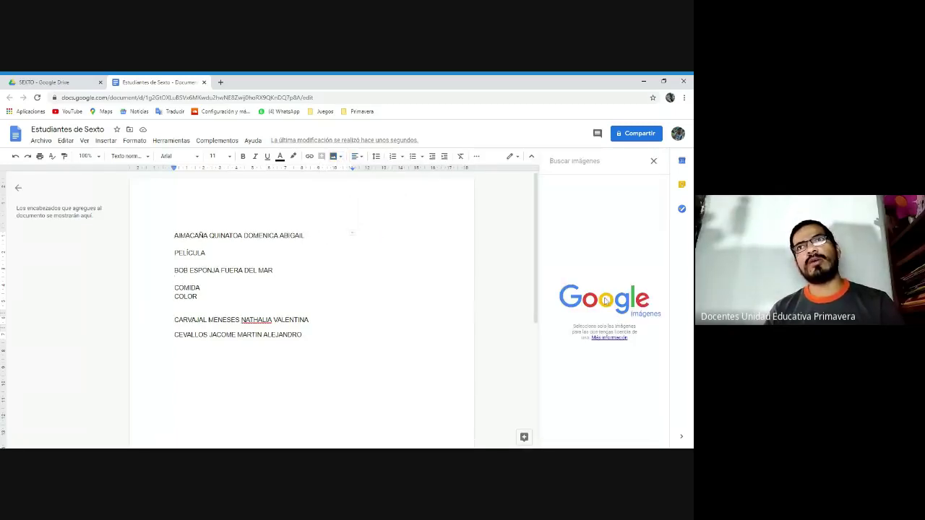
{"action": "type", "text": "BOBO ESPO"}
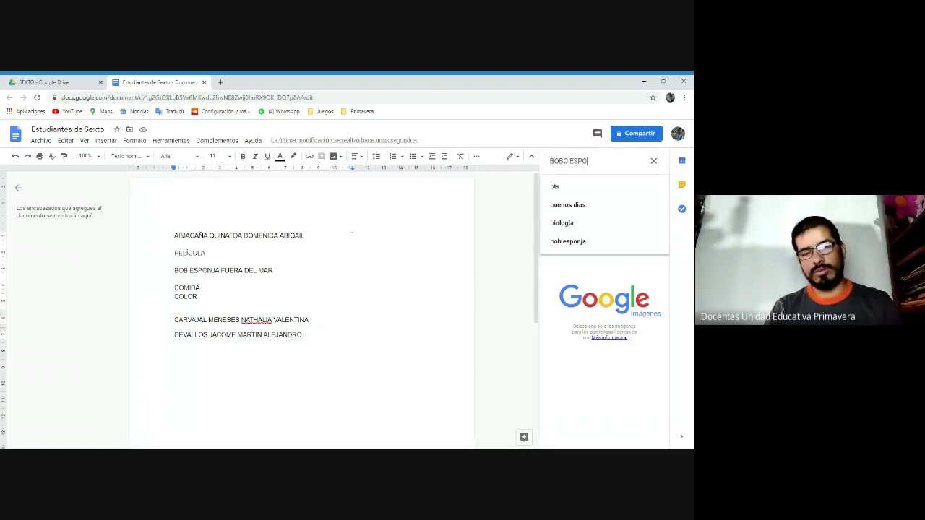
{"action": "type", "text": "NJA"}
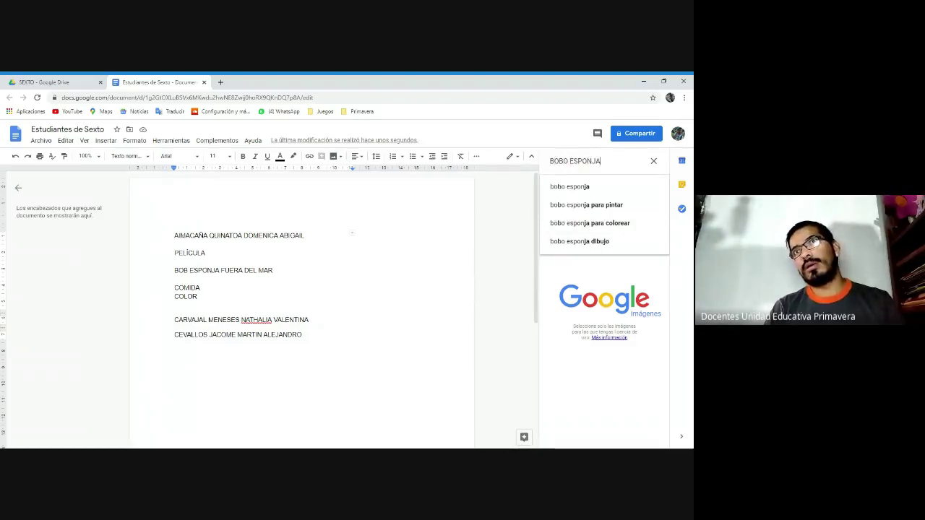
{"action": "type", "text": " H"}
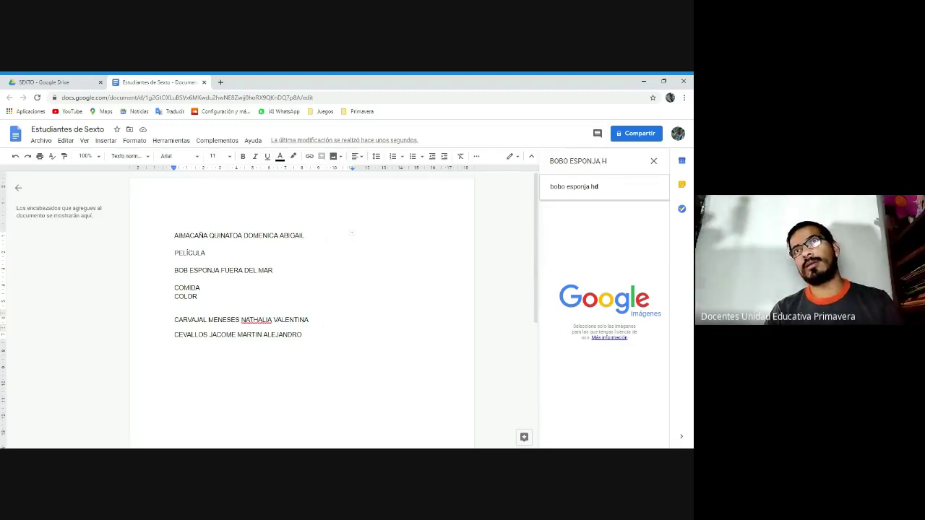
{"action": "key", "text": "BackSpace"}
{"action": "key", "text": "BackSpace"}
{"action": "key", "text": "Return"}
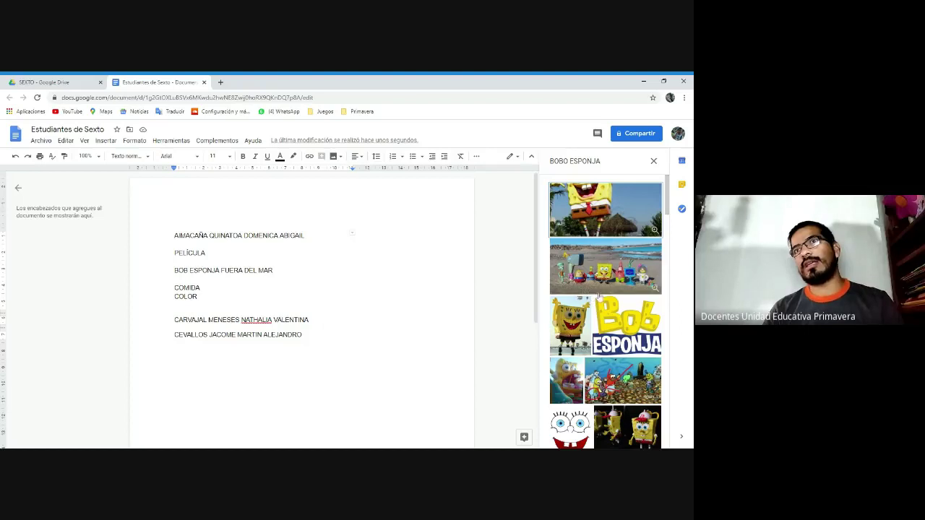
{"action": "left_click", "coordinate": [600, 273]}
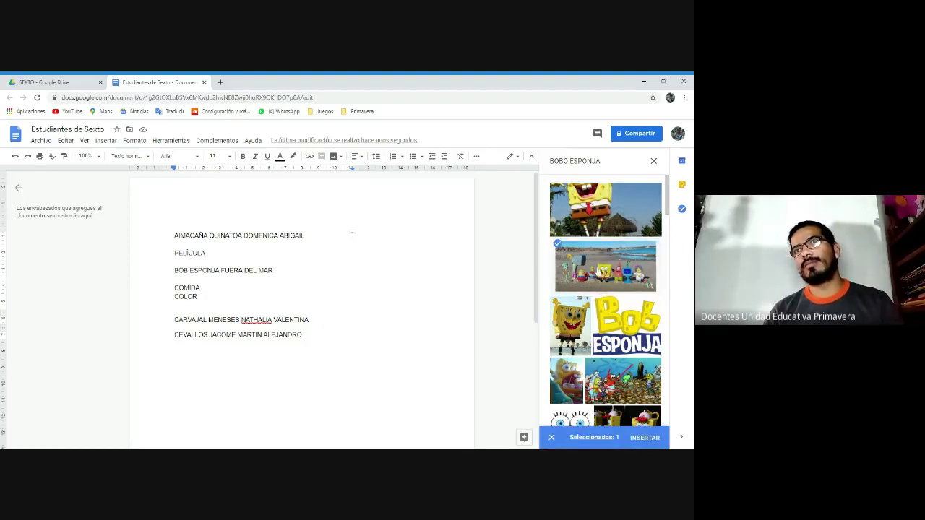
{"action": "left_click", "coordinate": [645, 438]}
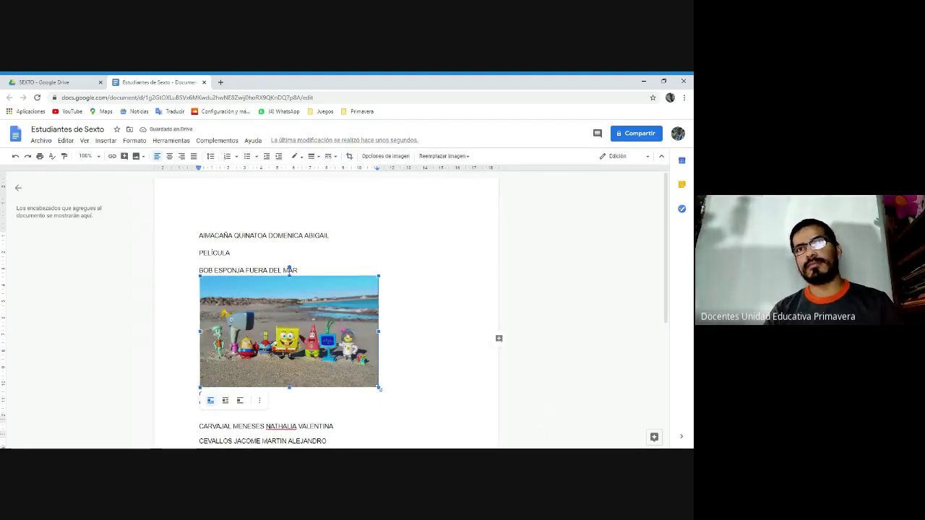
{"action": "left_click_drag", "start_coordinate": [378, 387], "coordinate": [289, 332]}
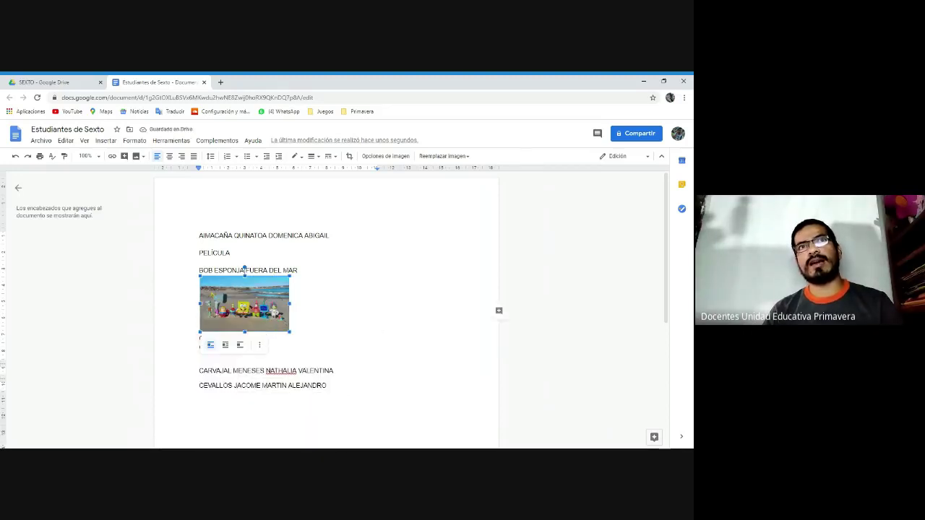
Make the word PELÍCULA bold at font size 14.
{"action": "double_click", "coordinate": [214, 253]}
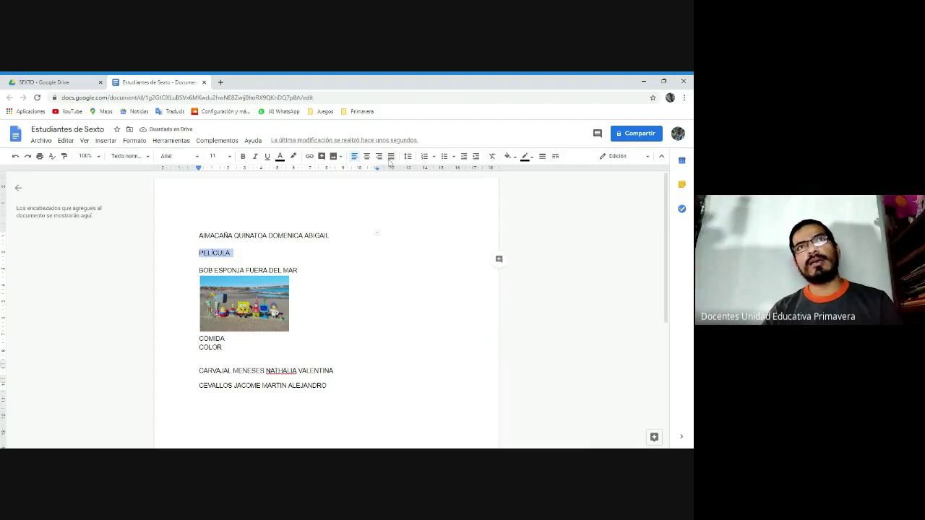
{"action": "left_click", "coordinate": [245, 158]}
{"action": "left_click", "coordinate": [214, 156]}
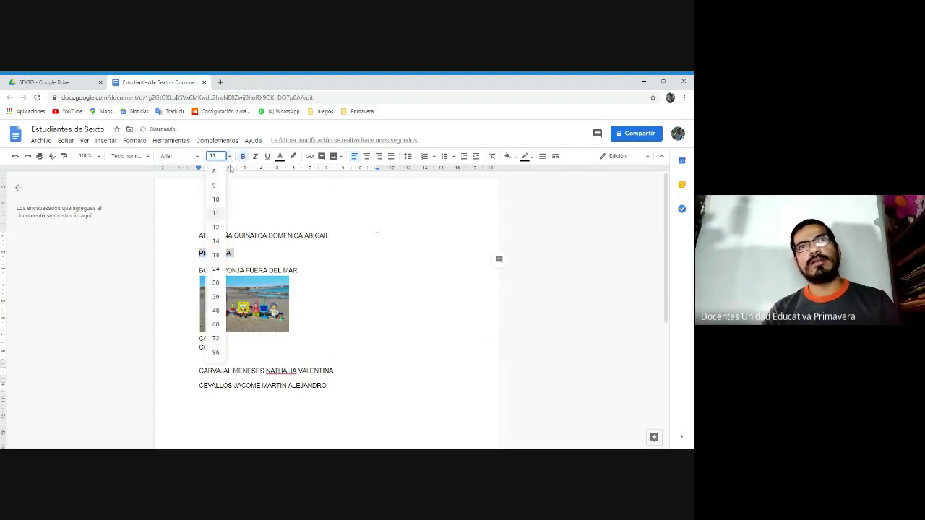
{"action": "left_click", "coordinate": [215, 241]}
Format the BOB ESPONJA FUERA DEL MAR line as a bulleted item.
{"action": "left_click", "coordinate": [200, 272]}
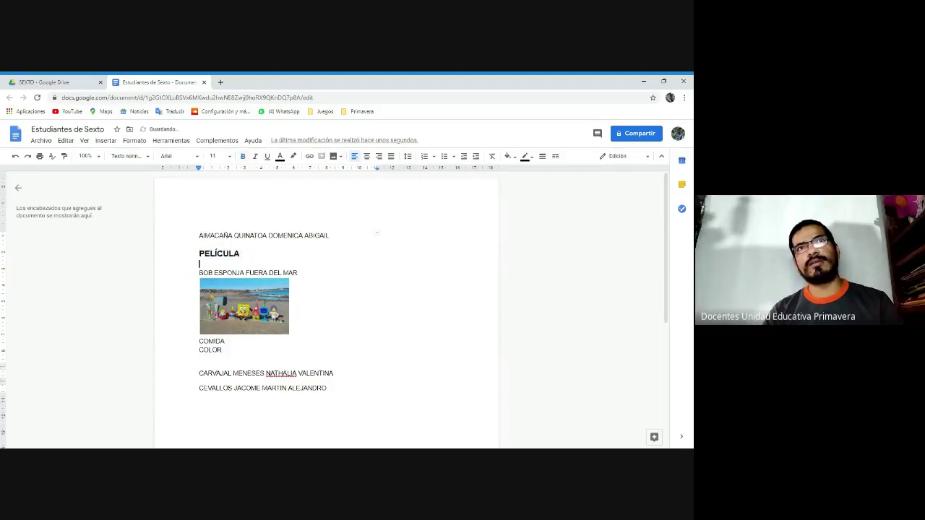
{"action": "left_click", "coordinate": [424, 157]}
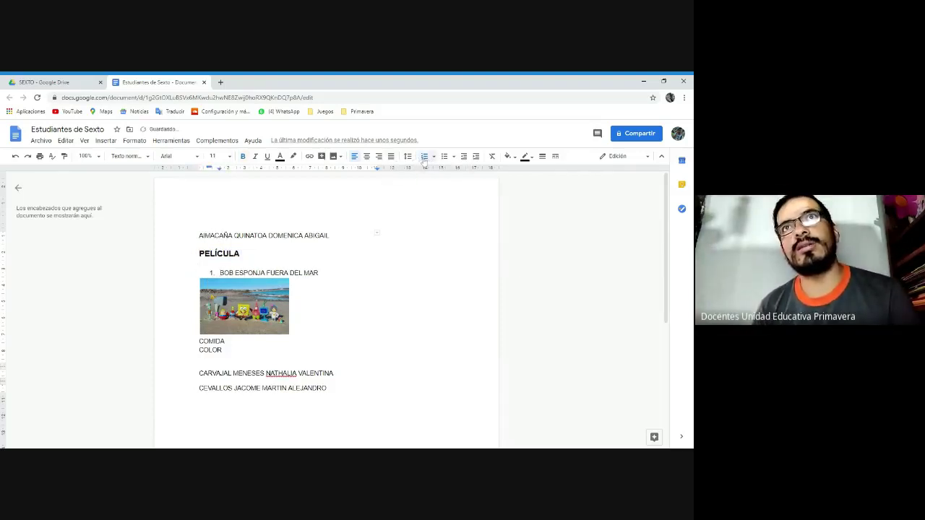
{"action": "left_click", "coordinate": [424, 158]}
{"action": "left_click", "coordinate": [445, 157]}
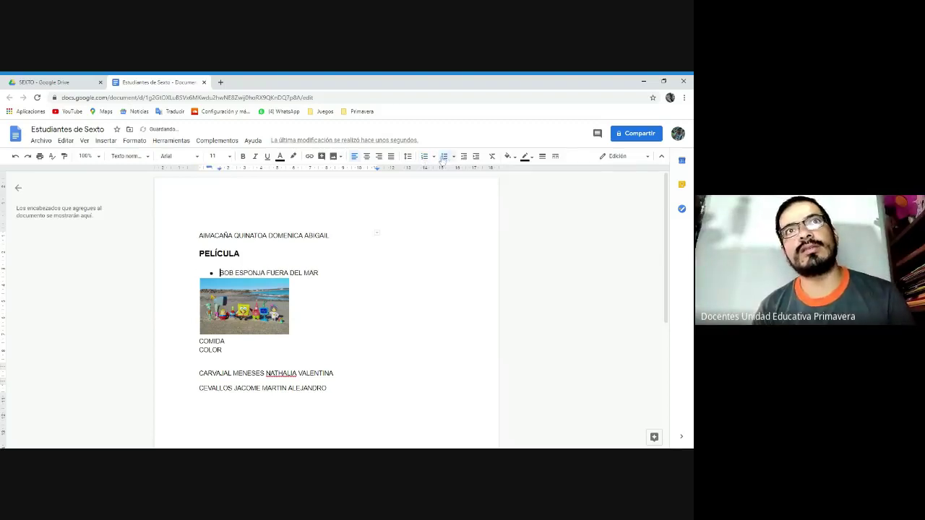
{"action": "left_click", "coordinate": [209, 313]}
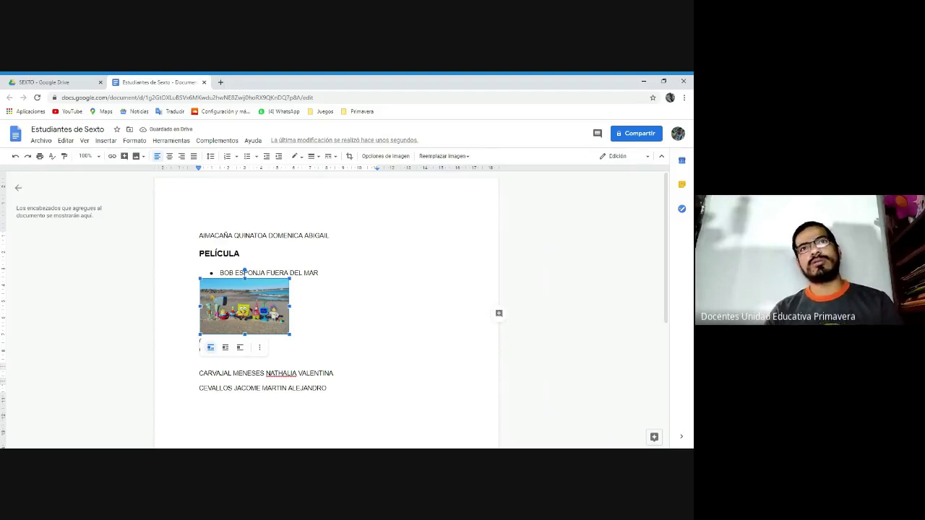
{"action": "left_click", "coordinate": [376, 232]}
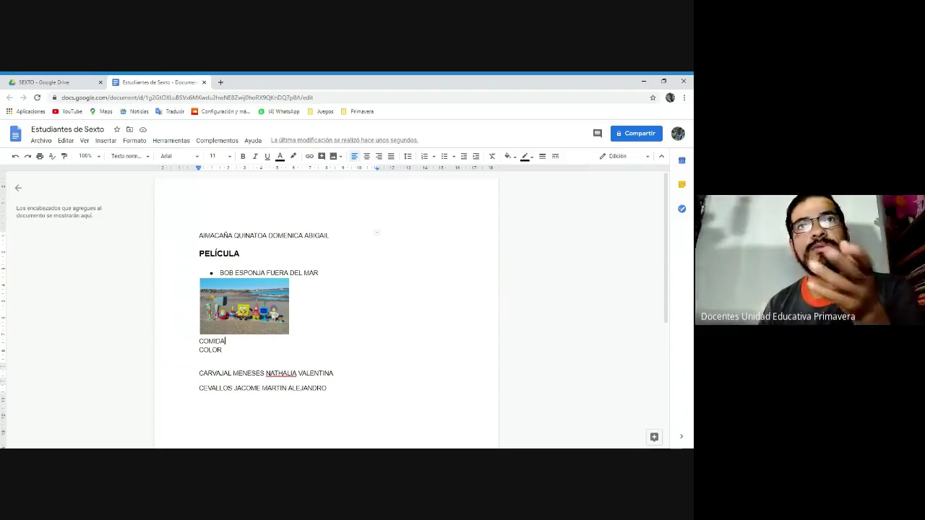
Add the bulleted answer ARROZ CON POLLO under COMIDA, with an unbulleted blank line below.
{"action": "key", "text": "Return"}
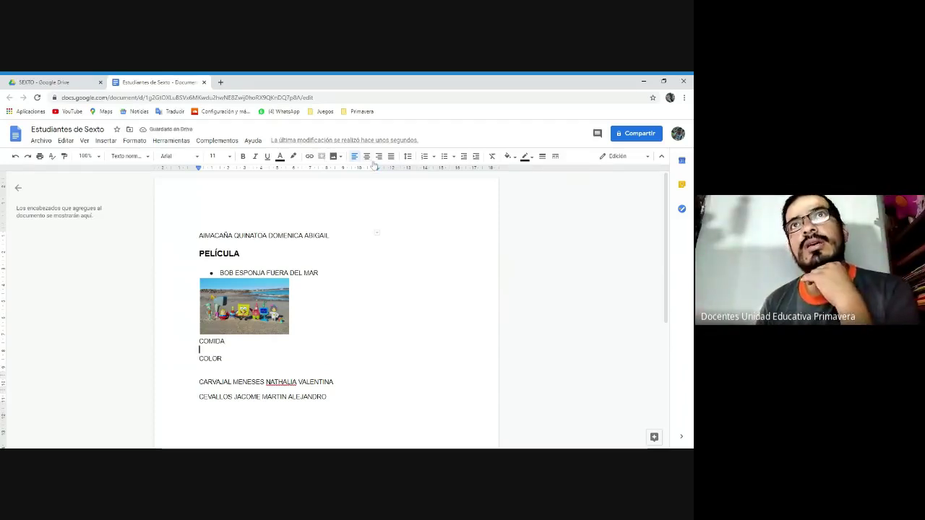
{"action": "left_click", "coordinate": [445, 157]}
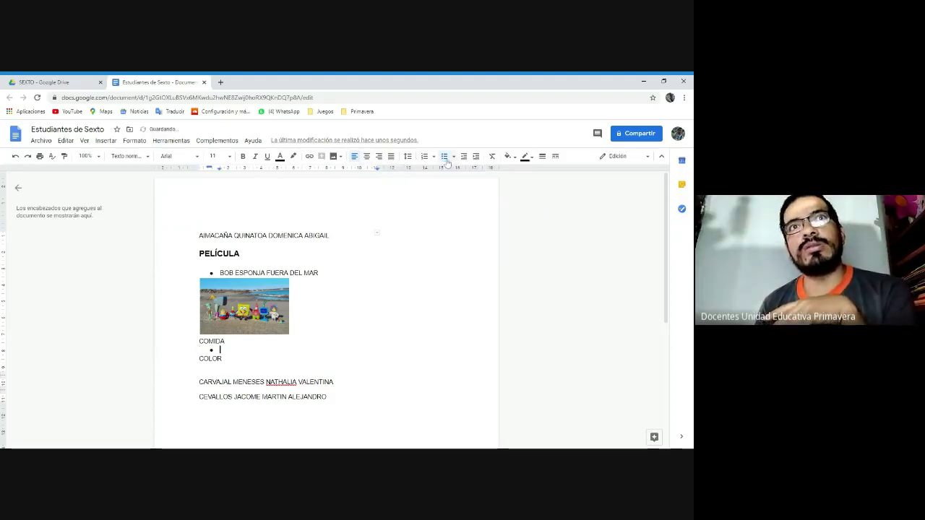
{"action": "type", "text": "AZZ"}
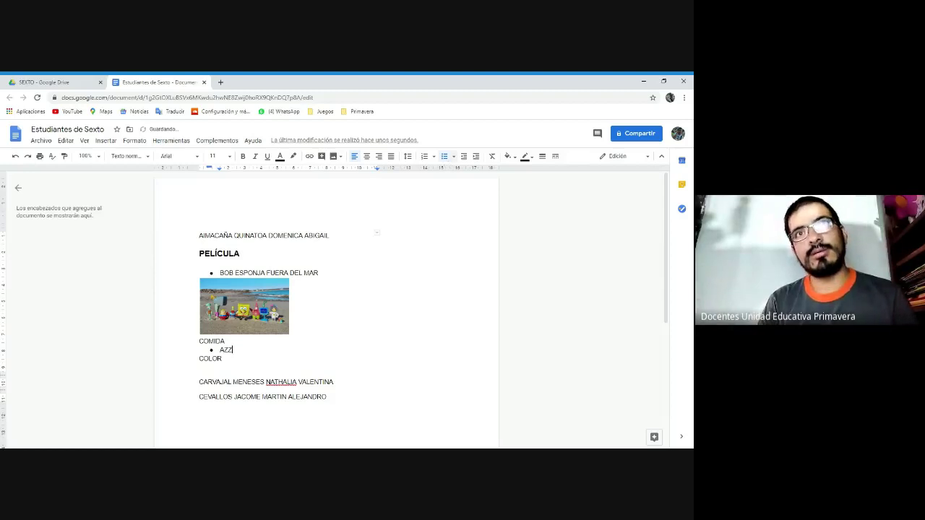
{"action": "key", "text": "BackSpace"}
{"action": "key", "text": "BackSpace"}
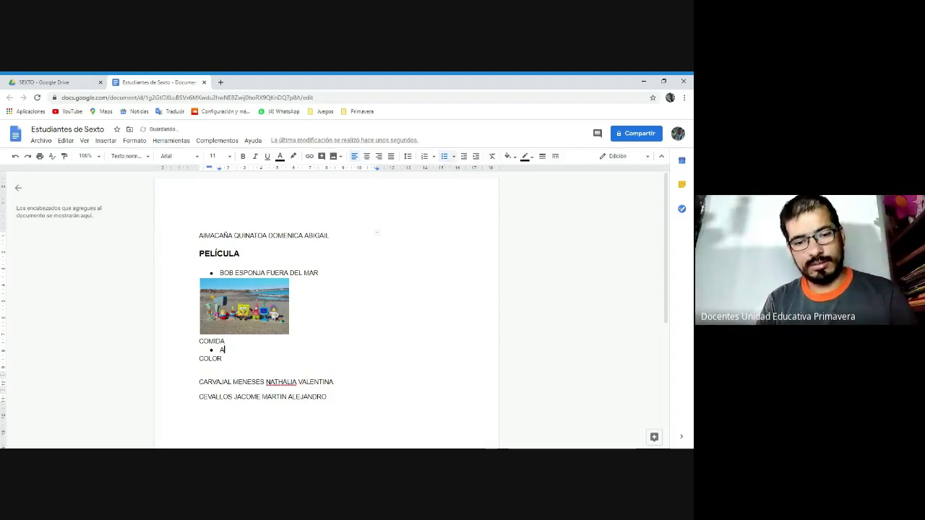
{"action": "type", "text": "RROZ CON "}
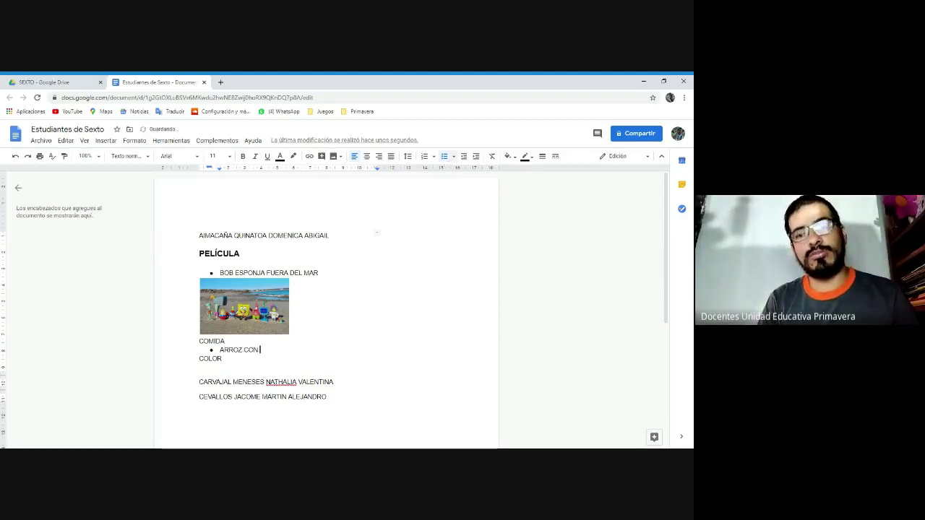
{"action": "type", "text": "POL"}
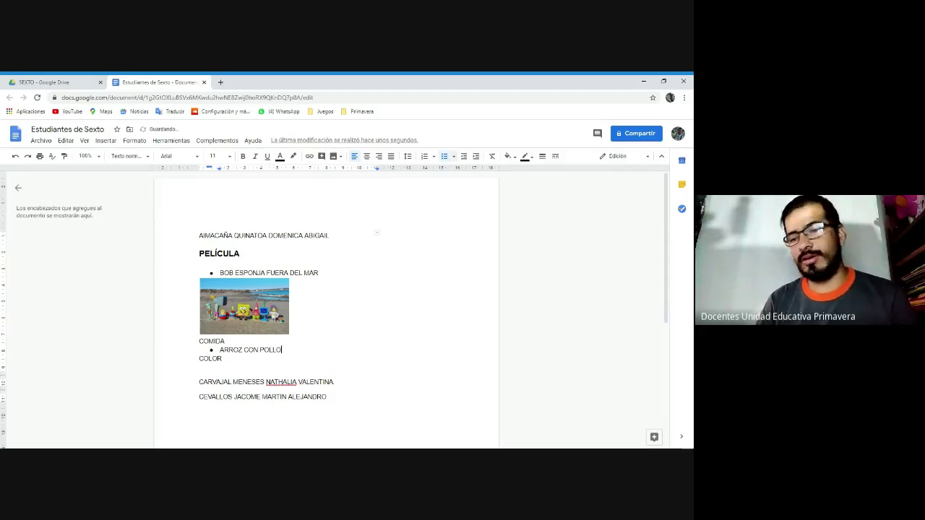
{"action": "type", "text": "LO"}
{"action": "key", "text": "Return"}
{"action": "key", "text": "BackSpace"}
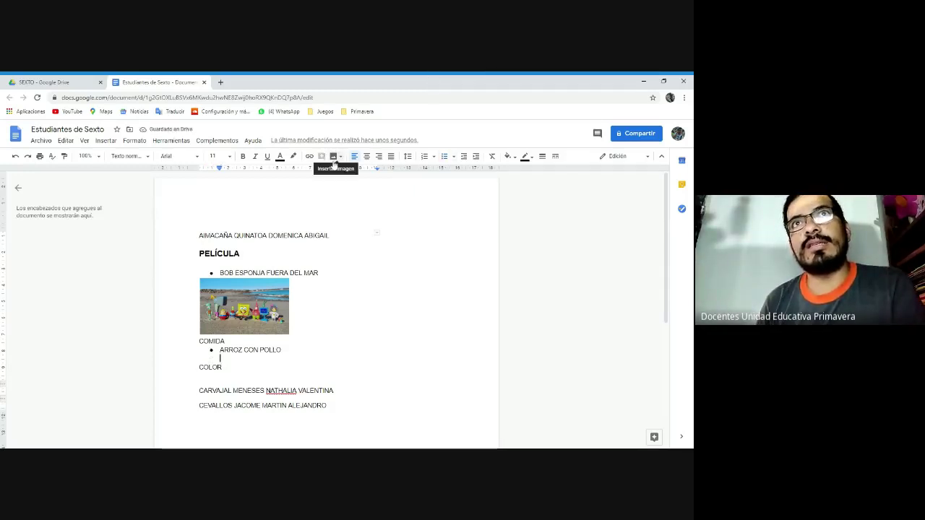
Run a web image search for 'ARROZ CON POLLO', fixing the stray parenthesis in the query.
{"action": "left_click", "coordinate": [334, 157]}
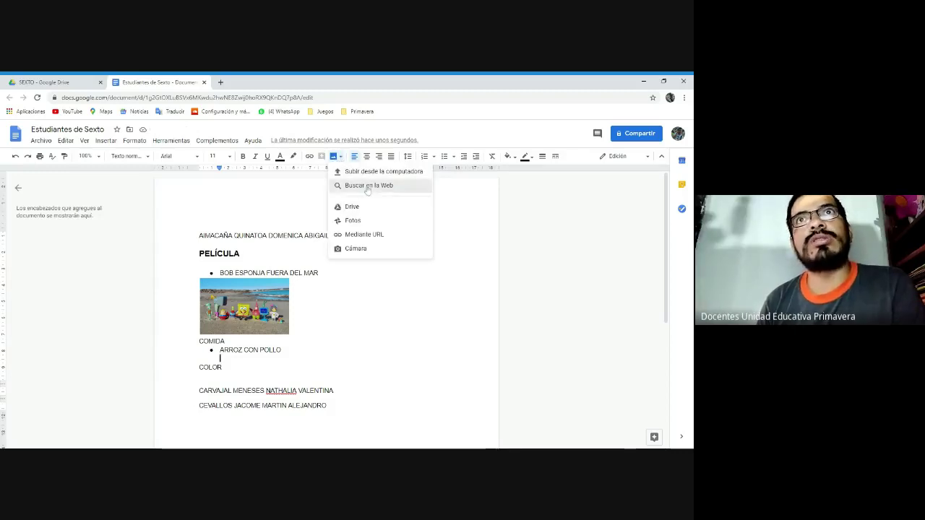
{"action": "left_click", "coordinate": [367, 187]}
{"action": "key", "text": "ctrl+a"}
{"action": "key", "text": "BackSpace"}
{"action": "type", "text": "ARROZ CON"}
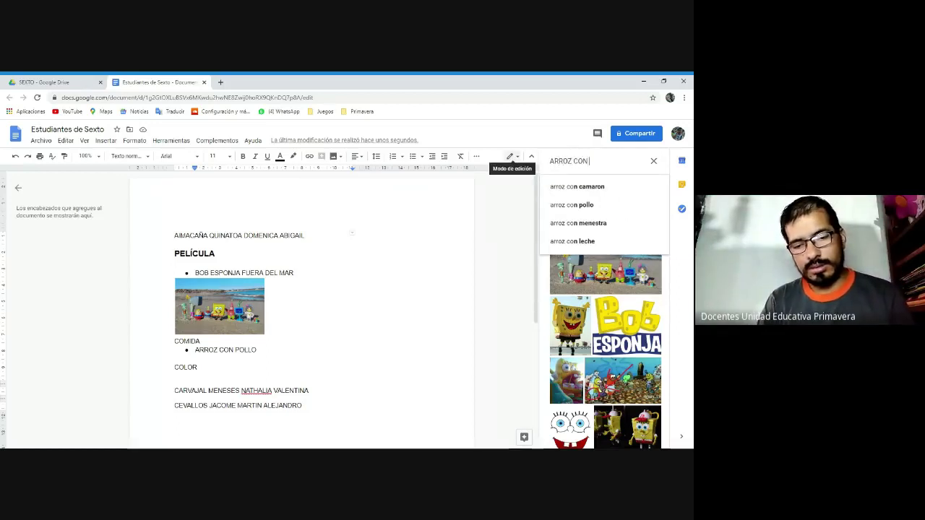
{"action": "type", "text": " POLLO)"}
{"action": "key", "text": "Return"}
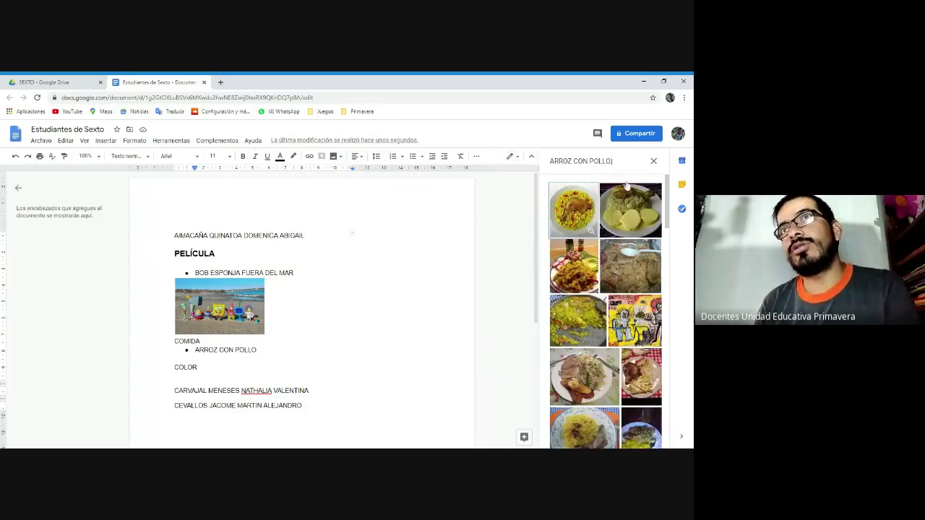
{"action": "left_click", "coordinate": [600, 160]}
{"action": "key", "text": "BackSpace"}
{"action": "left_click", "coordinate": [604, 187]}
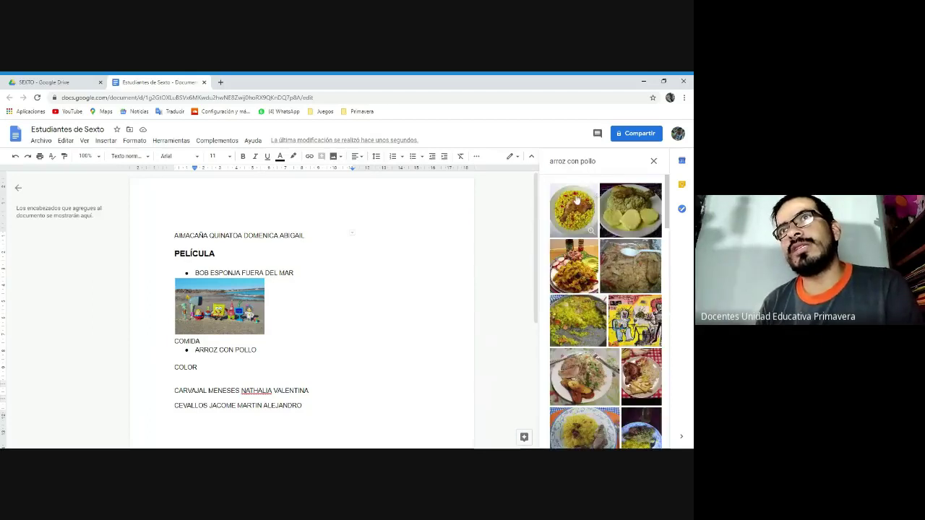
Insert the first arroz con pollo photo and shrink it to a small size.
{"action": "left_click", "coordinate": [575, 200]}
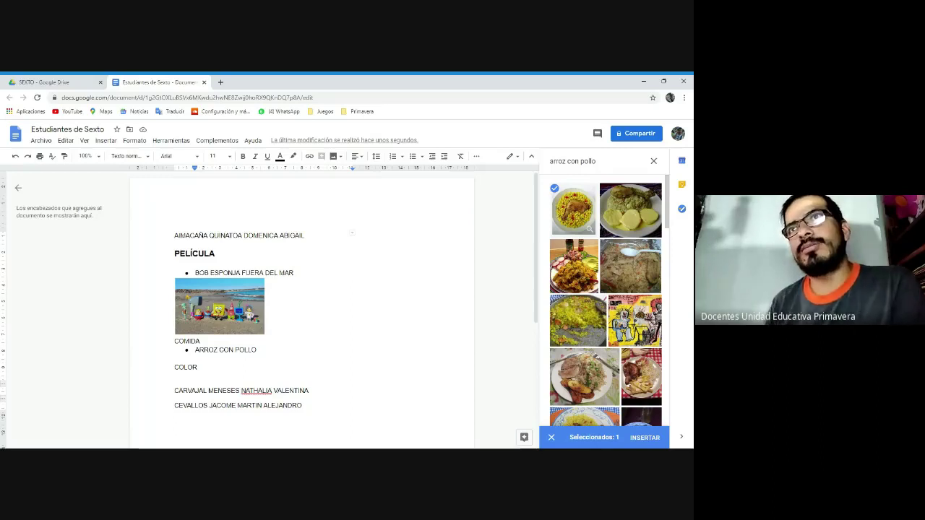
{"action": "left_click", "coordinate": [645, 437]}
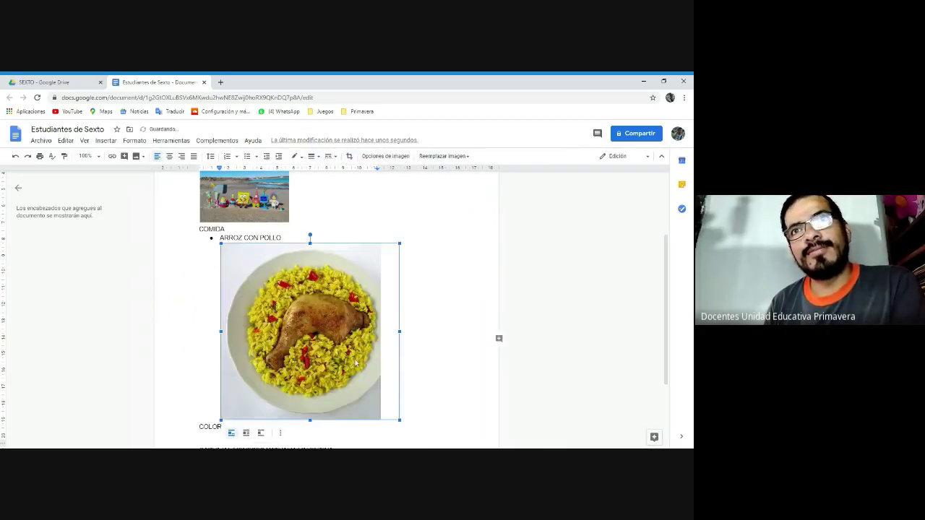
{"action": "left_click_drag", "start_coordinate": [401, 421], "coordinate": [289, 310]}
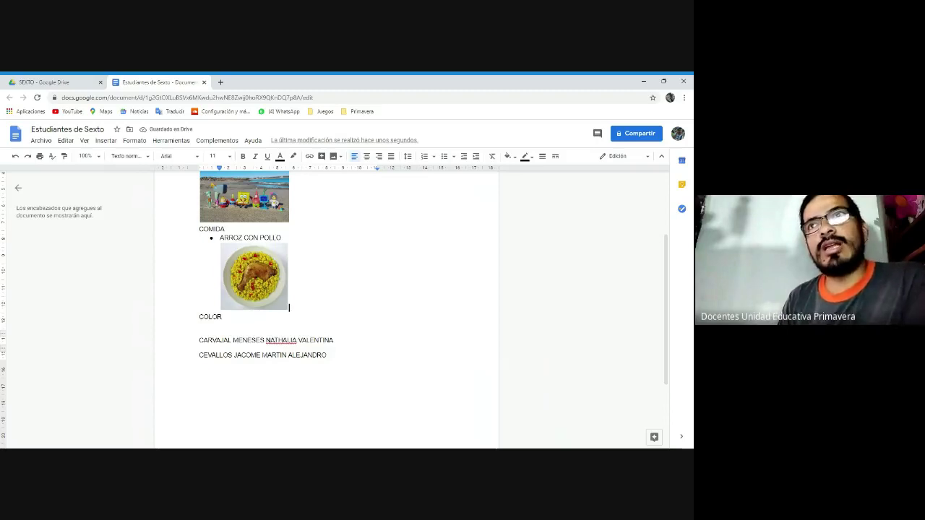
{"action": "left_click_drag", "start_coordinate": [664, 265], "coordinate": [668, 230]}
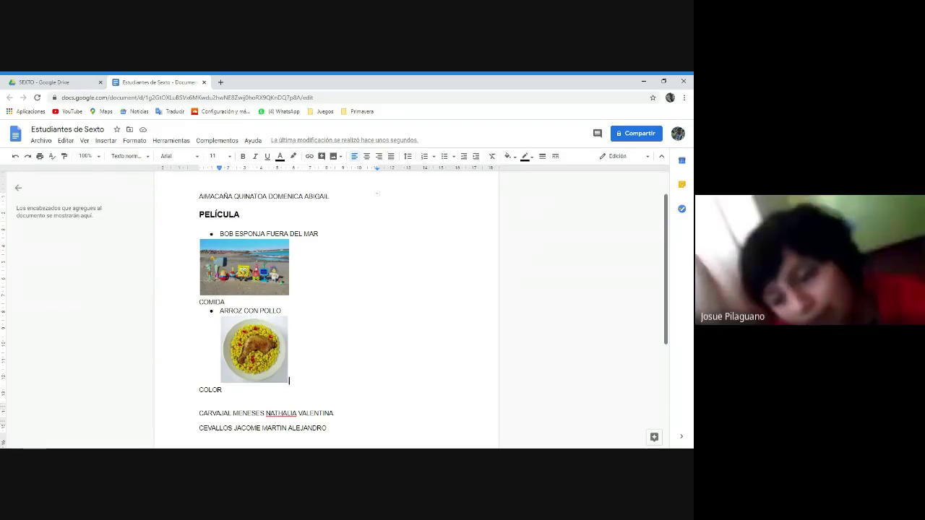
Set the first student's name line to 14 pt and red text.
{"action": "left_click_drag", "start_coordinate": [200, 196], "coordinate": [329, 195]}
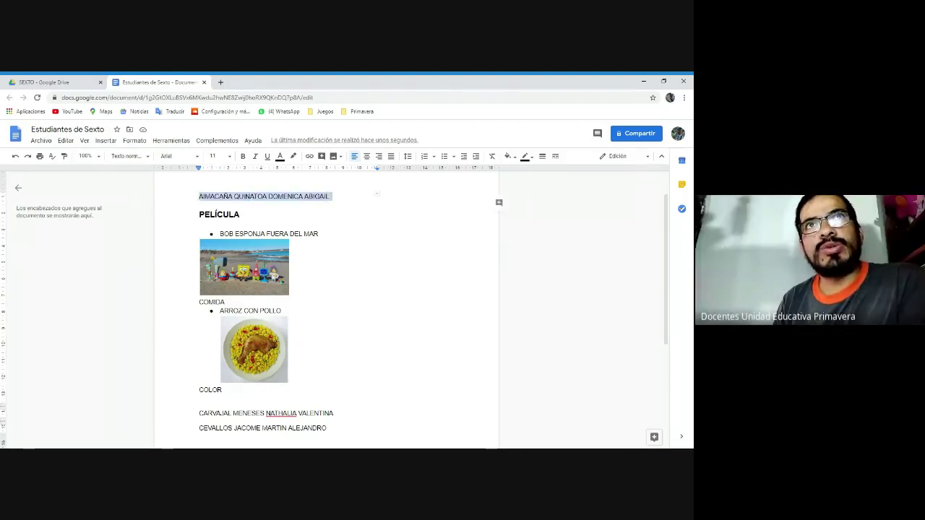
{"action": "left_click", "coordinate": [229, 157]}
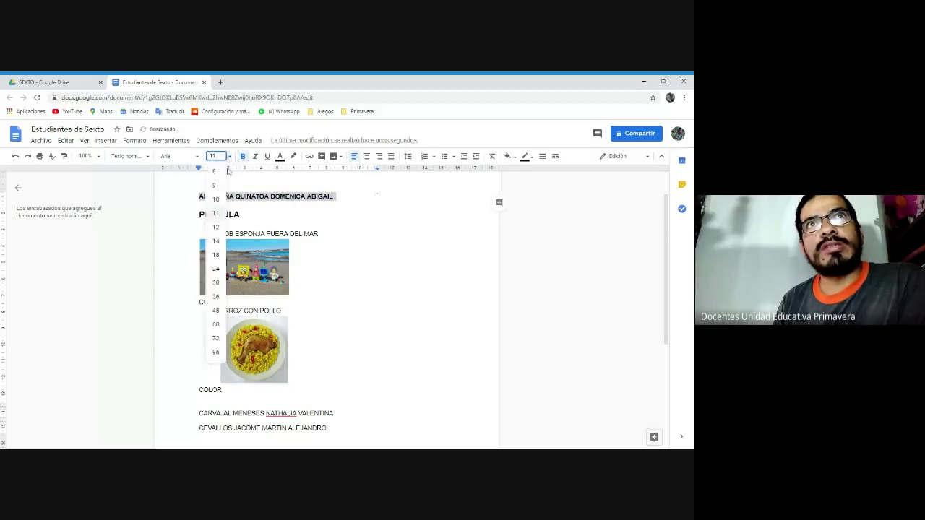
{"action": "left_click", "coordinate": [215, 241]}
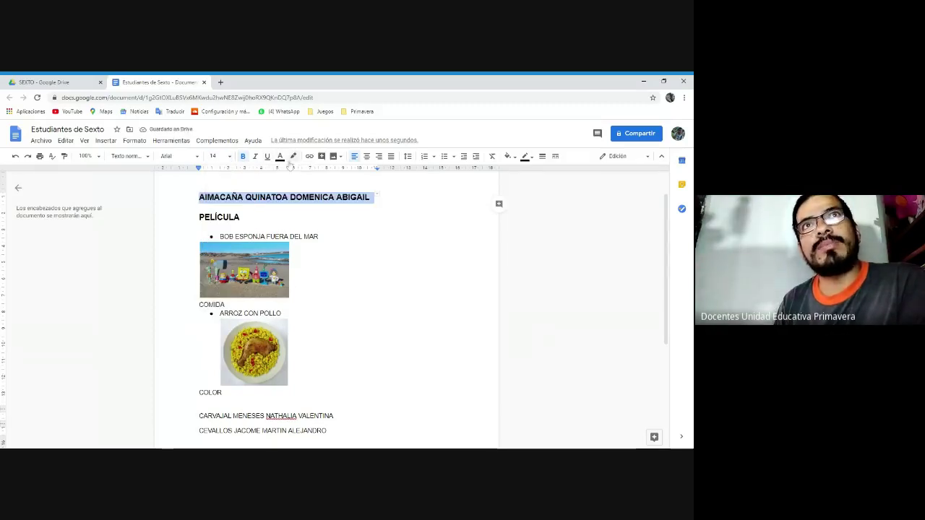
{"action": "left_click", "coordinate": [279, 157]}
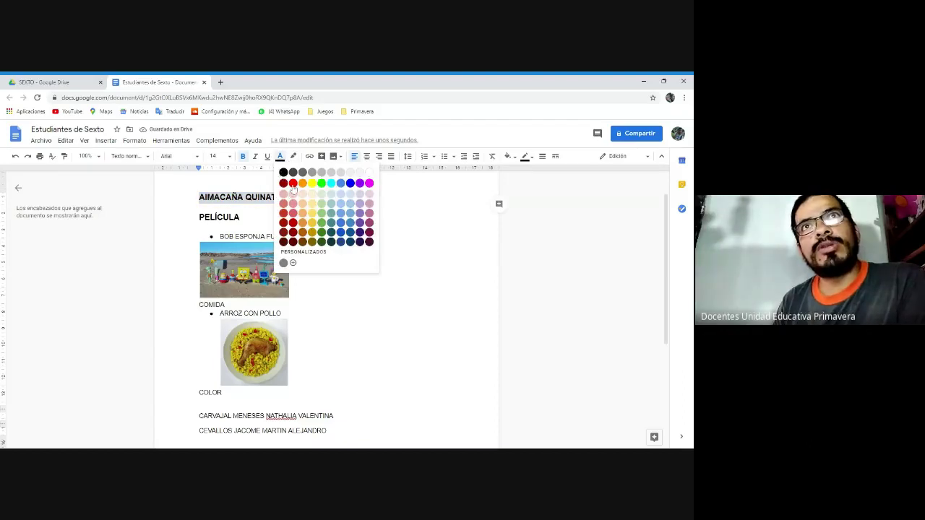
{"action": "left_click", "coordinate": [293, 183]}
{"action": "left_click", "coordinate": [272, 196]}
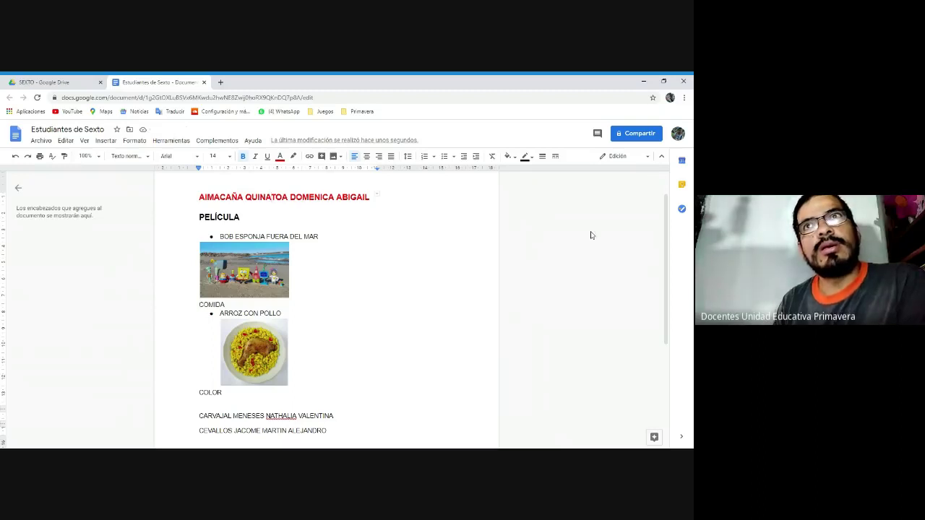
{"action": "scroll", "coordinate": [660, 218], "scroll_direction": "down", "scroll_amount": 1}
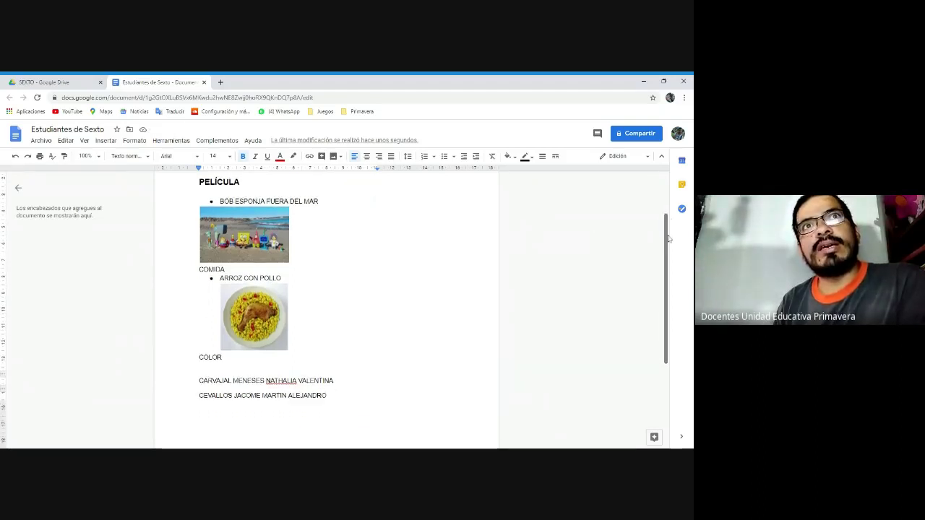
Set the COMIDA heading to 14 pt.
{"action": "double_click", "coordinate": [199, 269]}
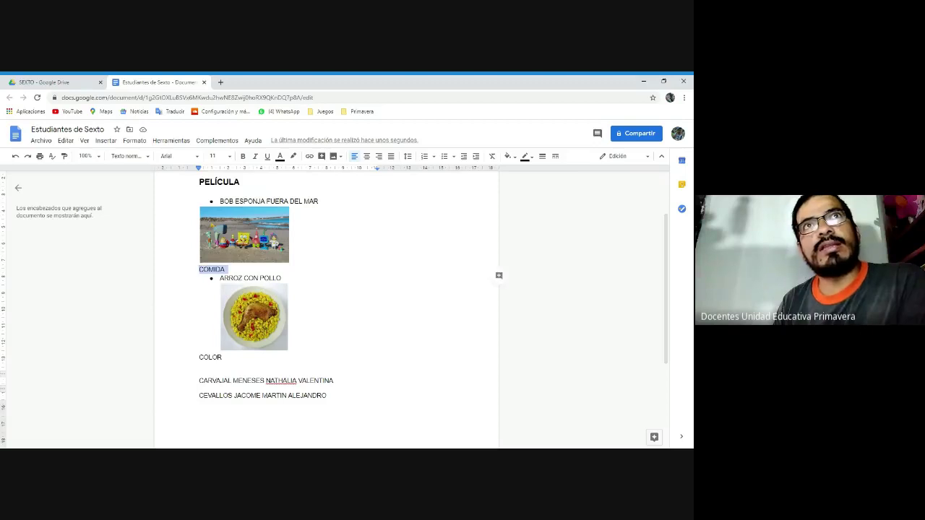
{"action": "left_click", "coordinate": [229, 156]}
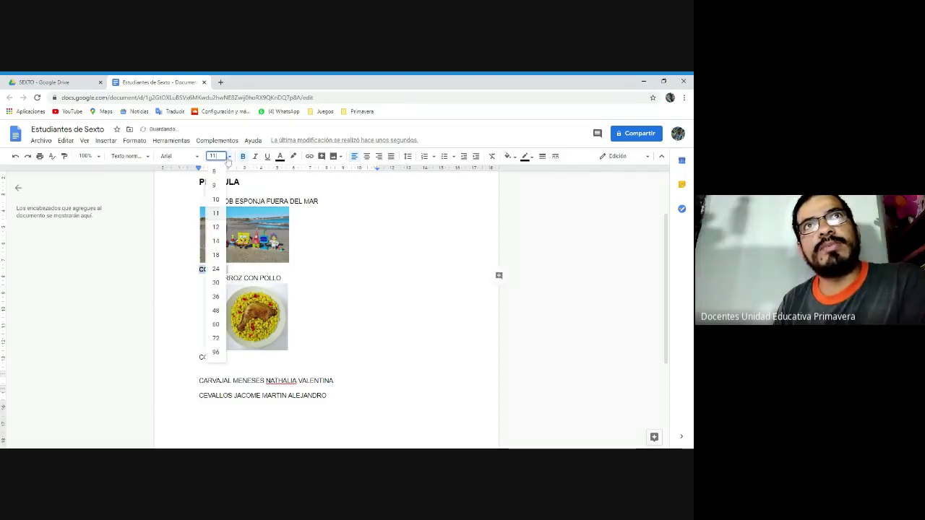
{"action": "left_click", "coordinate": [216, 241]}
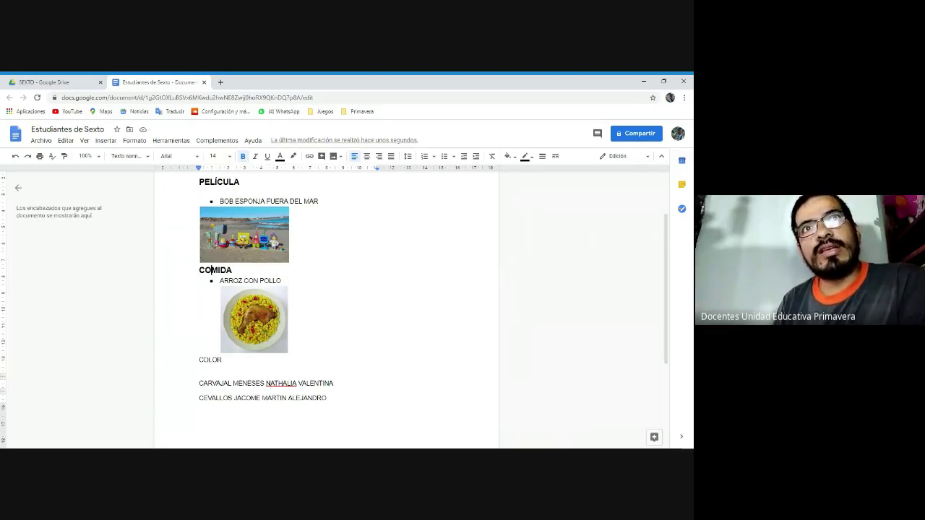
Make COLOR bold at 14 pt and start an empty bullet on the line below it.
{"action": "left_click_drag", "start_coordinate": [200, 360], "coordinate": [224, 359]}
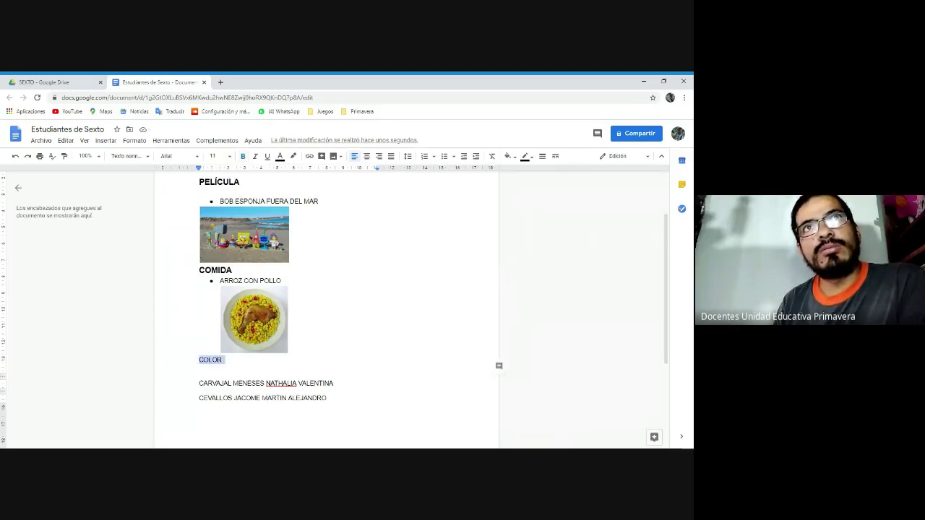
{"action": "left_click", "coordinate": [242, 156]}
{"action": "left_click", "coordinate": [229, 156]}
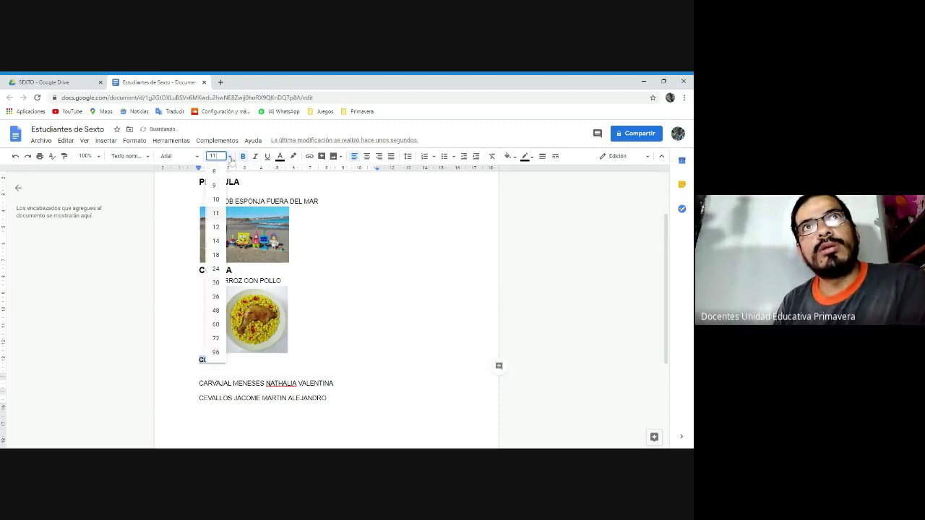
{"action": "left_click", "coordinate": [215, 241]}
{"action": "key", "text": "Return"}
{"action": "key", "text": "ctrl+shift+8"}
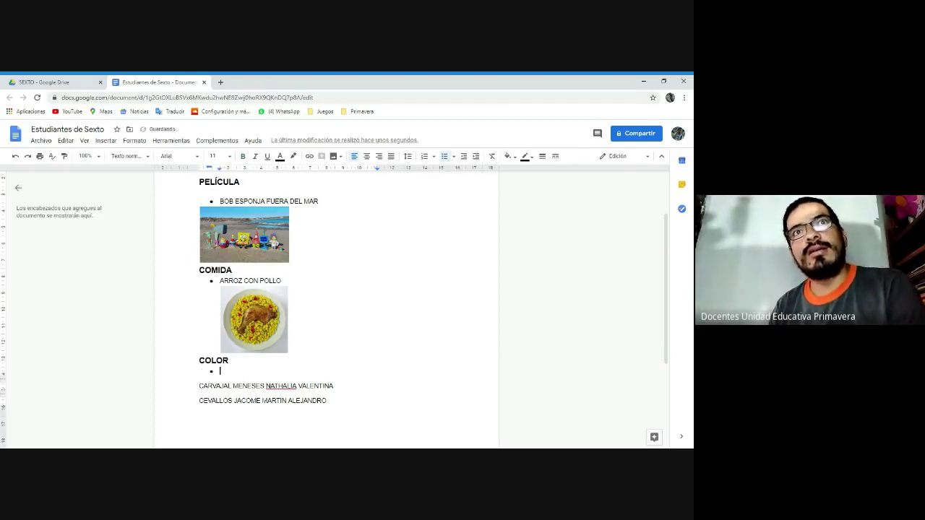
Enter ROSA as the colour answer and remove its bold formatting.
{"action": "left_click", "coordinate": [243, 157]}
{"action": "type", "text": "ROSA"}
{"action": "key", "text": "shift+Home"}
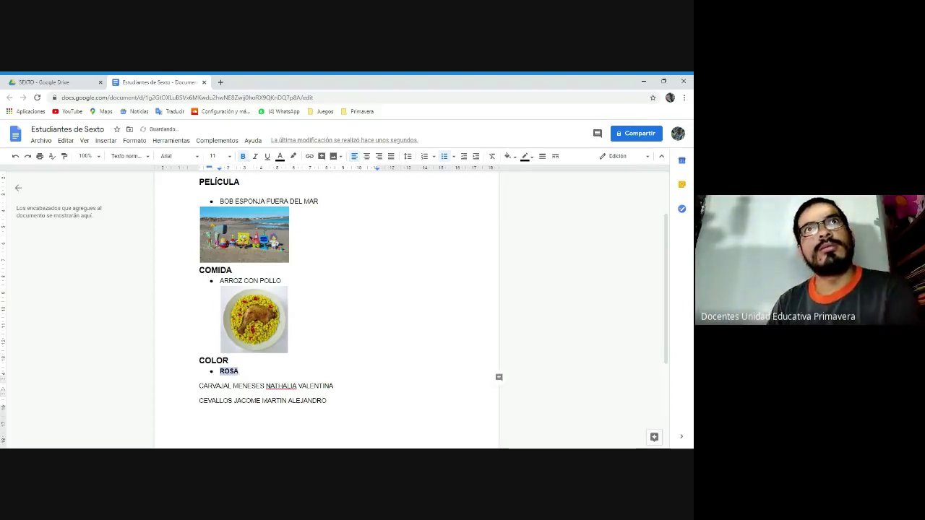
{"action": "left_click", "coordinate": [243, 156]}
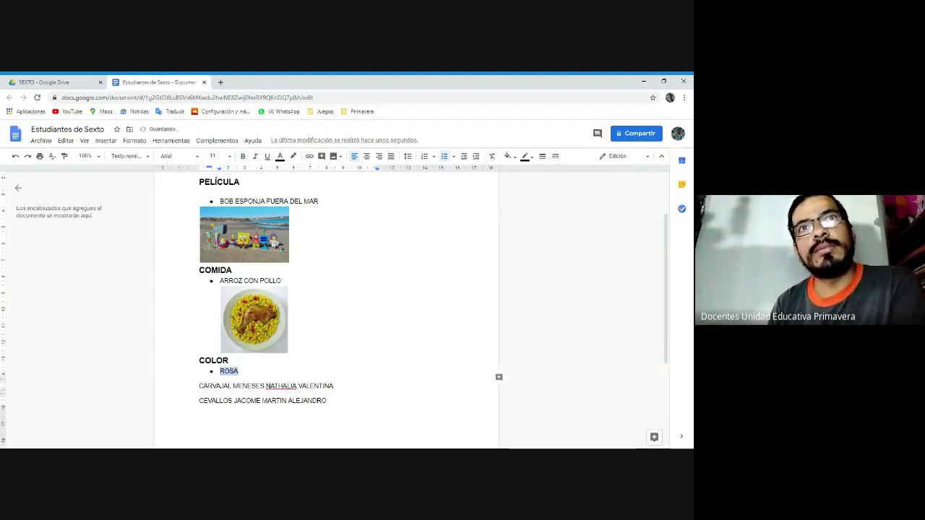
{"action": "left_click", "coordinate": [376, 384]}
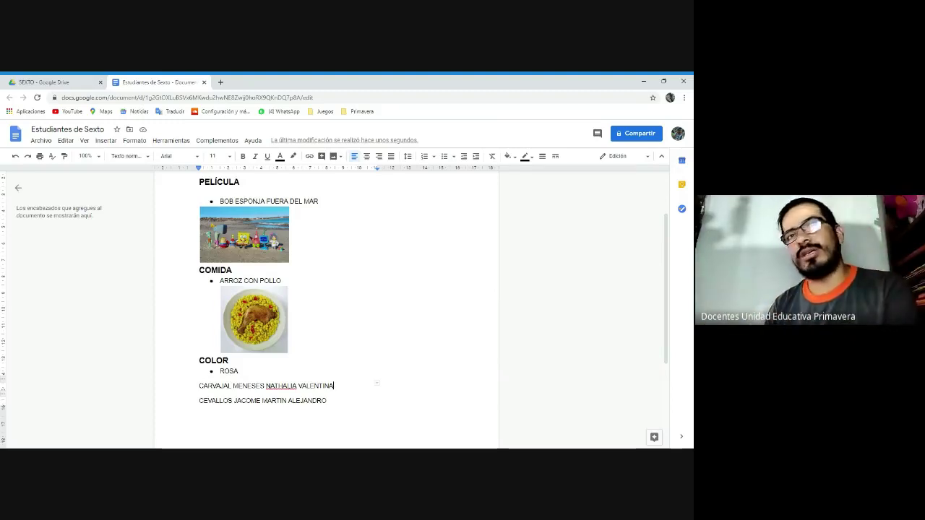
Add a new line reading FALTO below the second student's name.
{"action": "key", "text": "Return"}
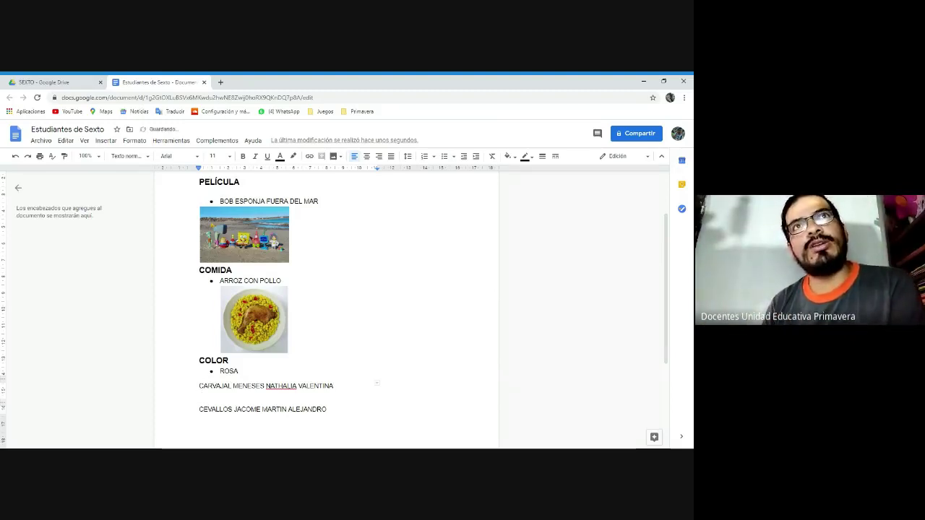
{"action": "key", "text": "Return"}
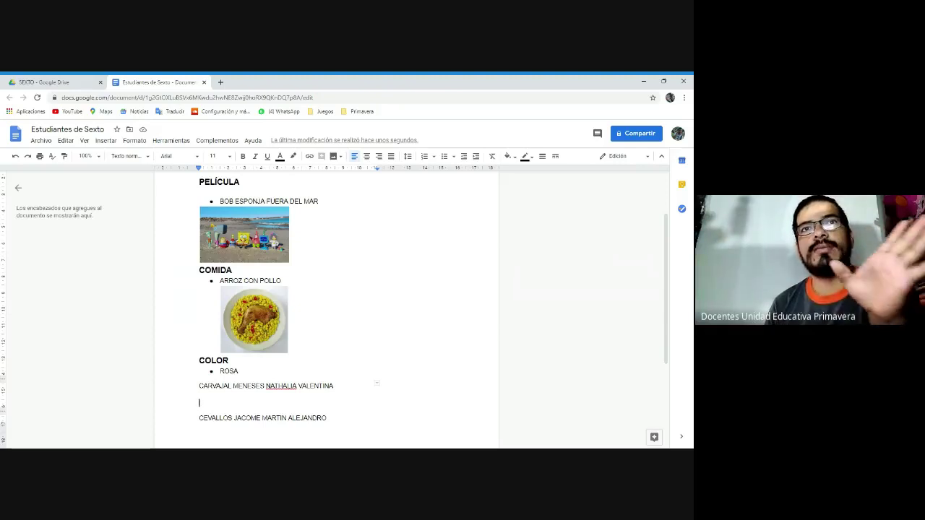
{"action": "type", "text": "FAL"}
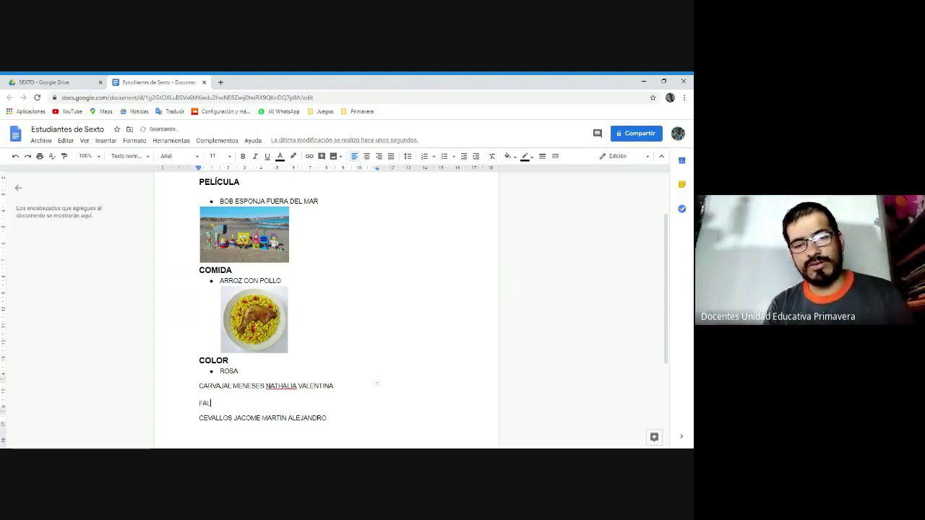
{"action": "type", "text": "TO"}
{"action": "left_click", "coordinate": [286, 418]}
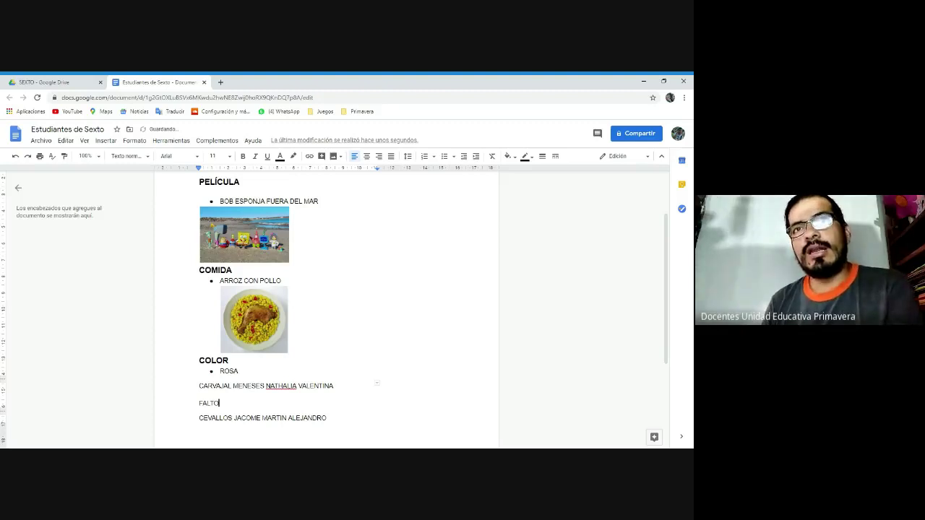
{"action": "left_click_drag", "start_coordinate": [667, 283], "coordinate": [656, 258]}
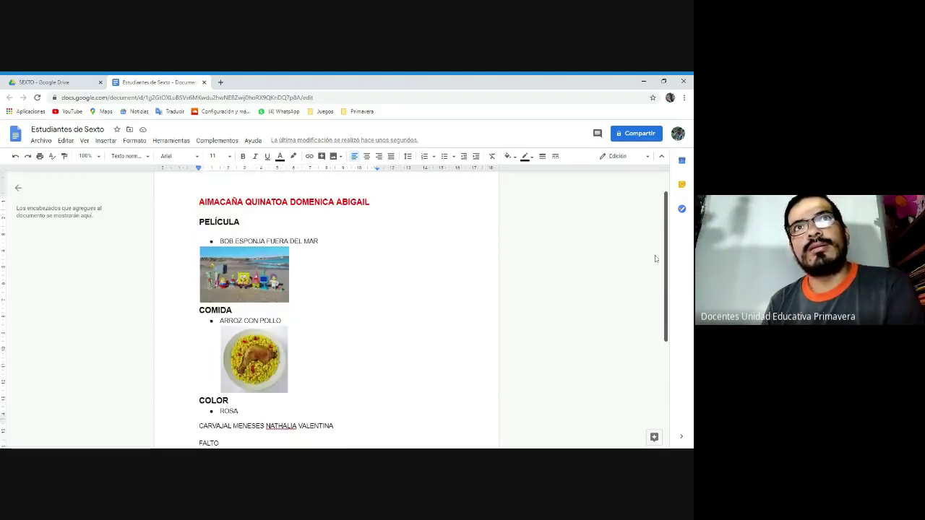
Copy the red bold name heading and paste it on a new line below ROSA.
{"action": "left_click", "coordinate": [199, 204]}
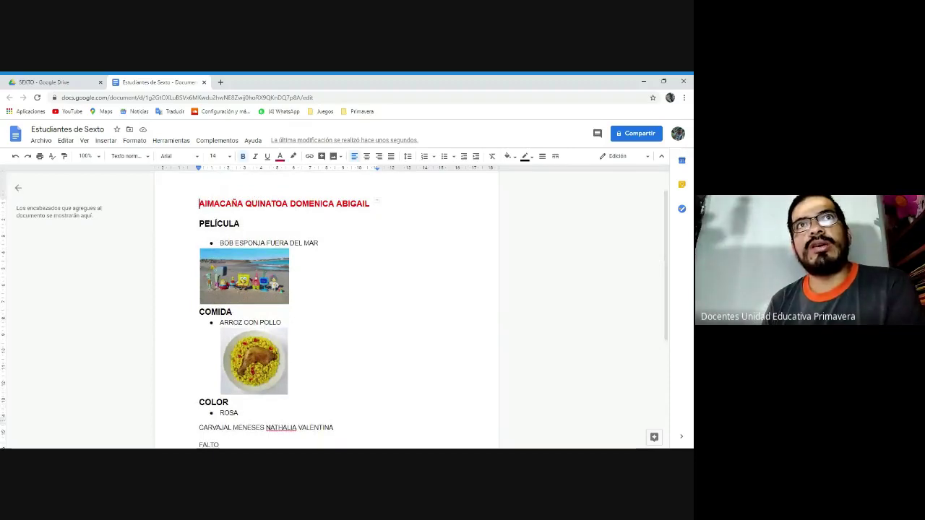
{"action": "left_click_drag", "start_coordinate": [199, 204], "coordinate": [370, 204]}
{"action": "key", "text": "ctrl+c"}
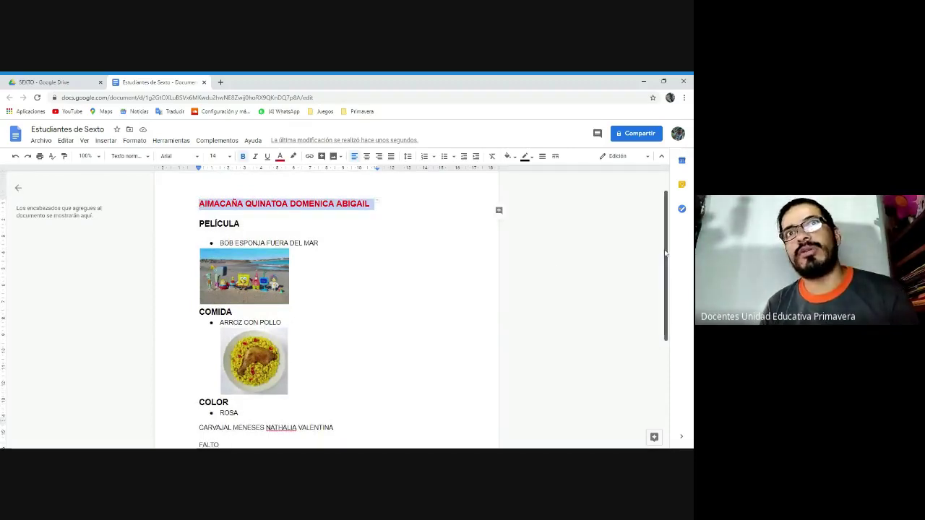
{"action": "left_click_drag", "start_coordinate": [665, 253], "coordinate": [665, 315]}
{"action": "left_click", "coordinate": [239, 300]}
{"action": "key", "text": "Return"}
{"action": "key", "text": "Return"}
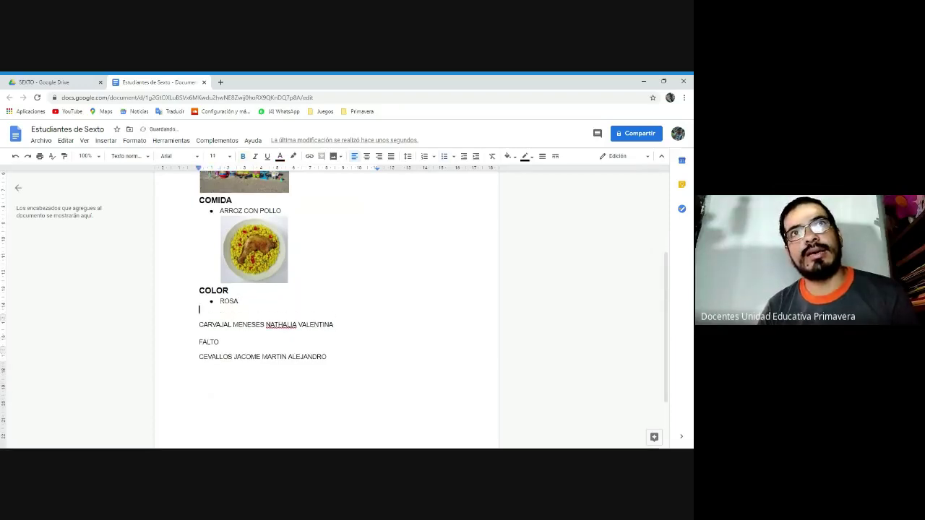
{"action": "key", "text": "ctrl+v"}
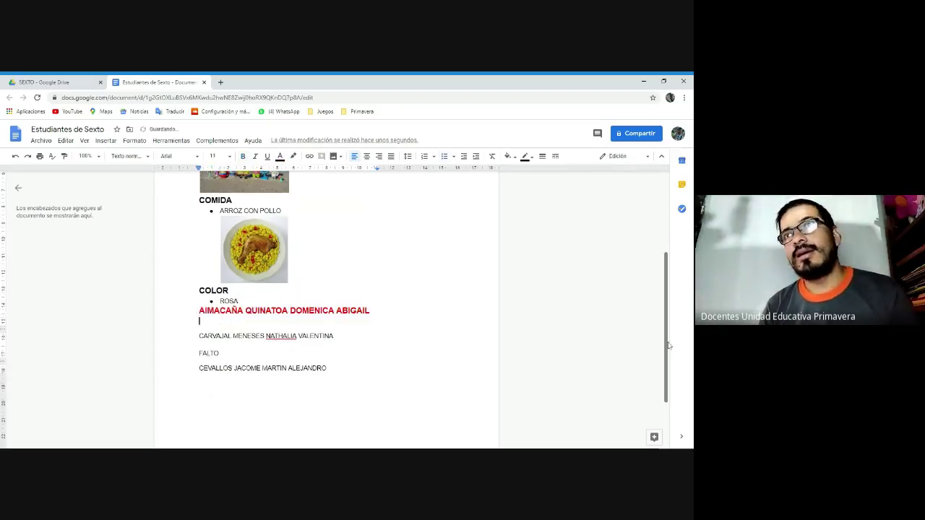
Replace the top red heading with another student's full name.
{"action": "key", "text": "ctrl+Home"}
{"action": "key", "text": "ctrl+shift+Right"}
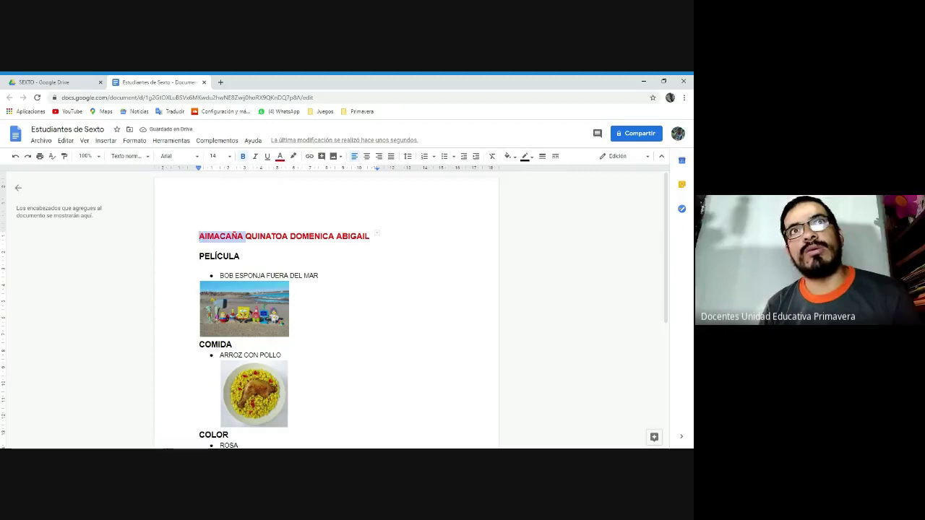
{"action": "key", "text": "ctrl+shift+Left"}
{"action": "key", "text": "shift+End"}
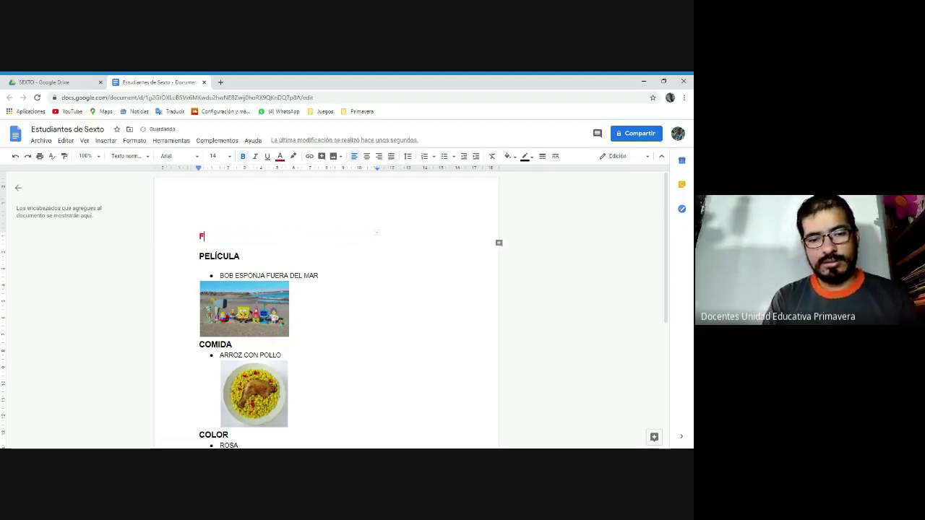
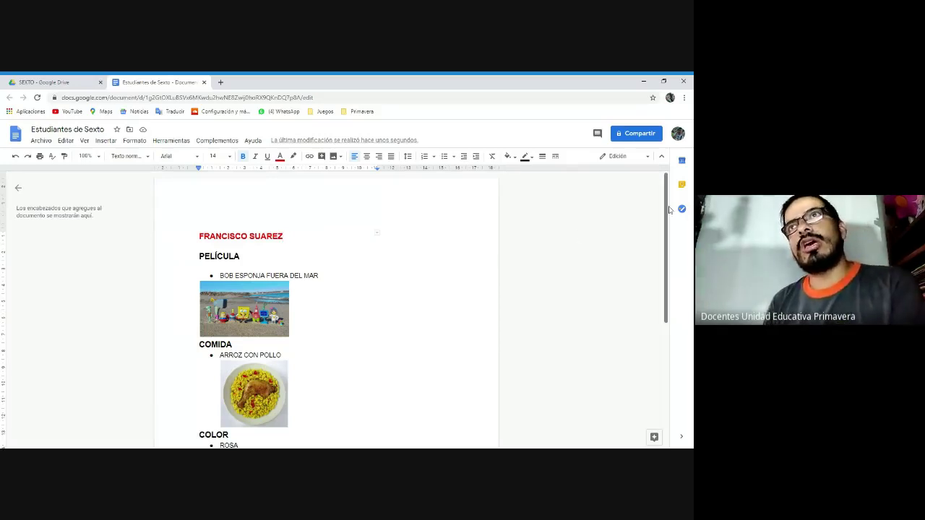
Delete one student's name line from the class list.
{"action": "scroll", "coordinate": [325, 310], "scroll_direction": "down", "scroll_amount": 2}
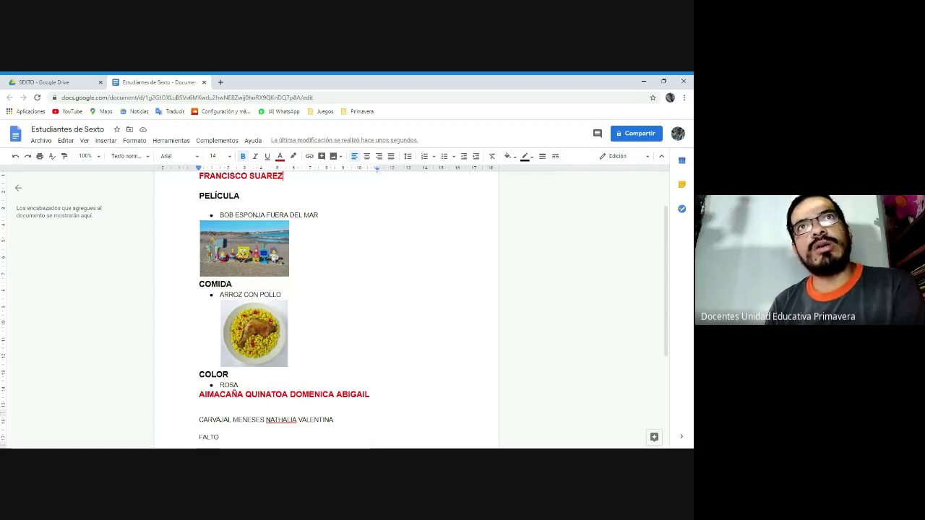
{"action": "left_click_drag", "start_coordinate": [667, 234], "coordinate": [681, 304]}
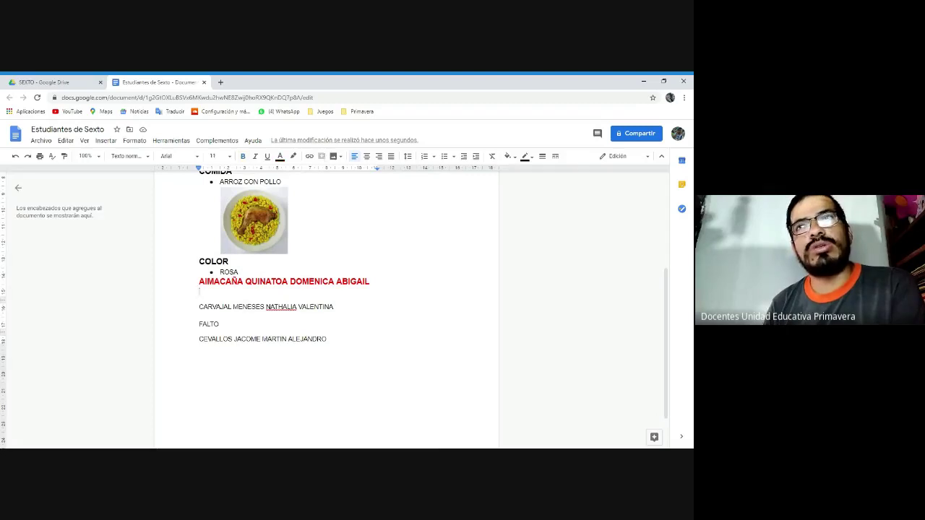
{"action": "scroll", "coordinate": [666, 343], "scroll_direction": "up", "scroll_amount": 1}
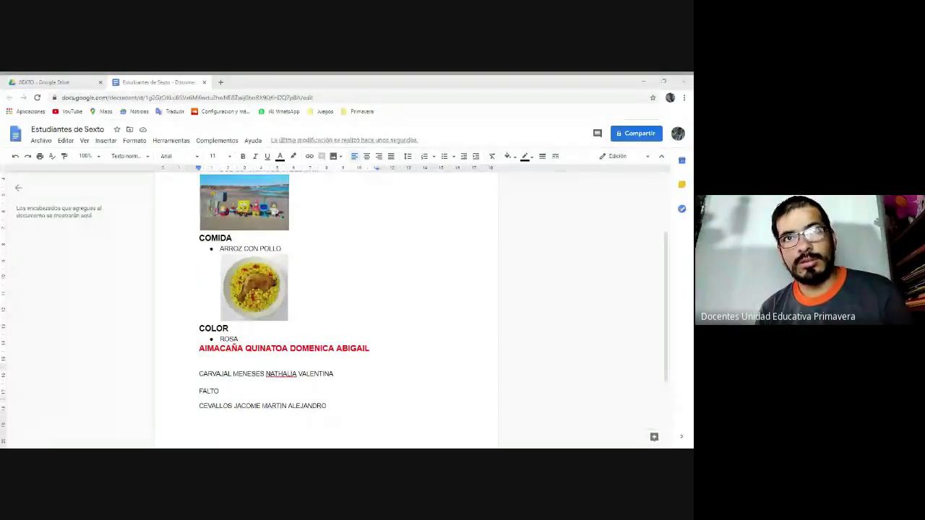
{"action": "left_click", "coordinate": [200, 358]}
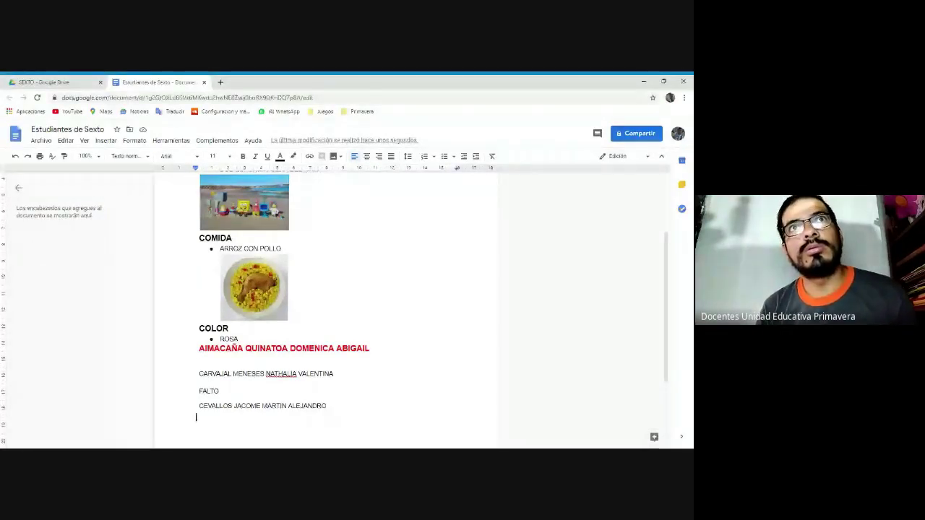
{"action": "scroll", "coordinate": [326, 311], "scroll_direction": "down", "scroll_amount": 4}
{"action": "left_click", "coordinate": [199, 179]}
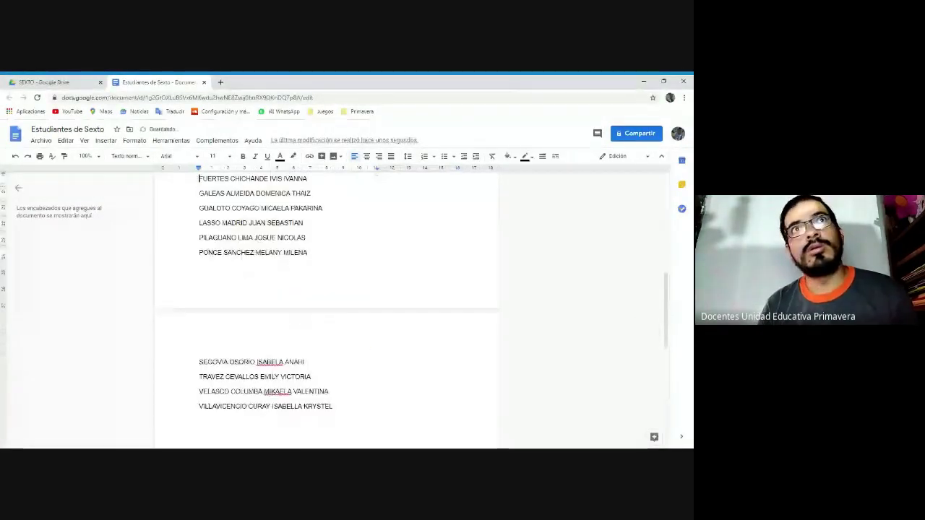
{"action": "key", "text": "shift+End"}
{"action": "key", "text": "Delete"}
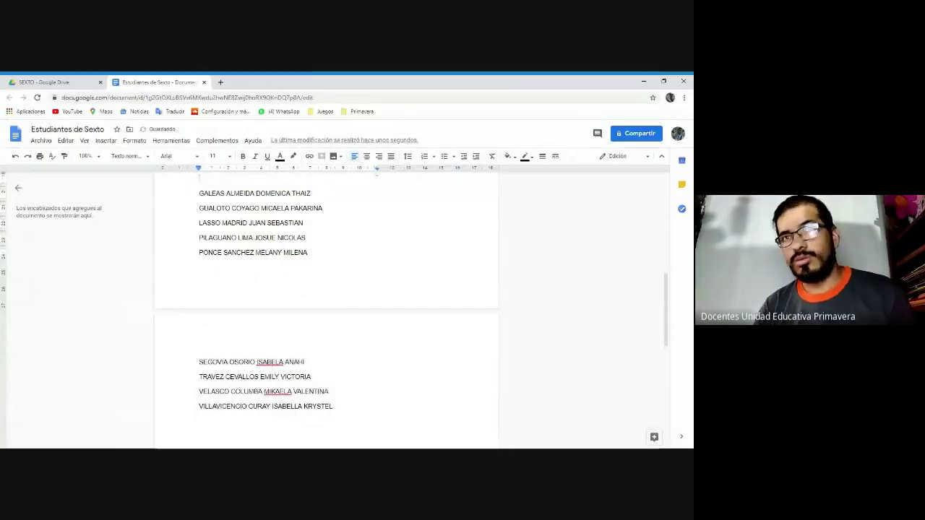
Try pasting the removed name below the name under FALTO, then undo the paste.
{"action": "scroll", "coordinate": [325, 304], "scroll_direction": "up", "scroll_amount": 1}
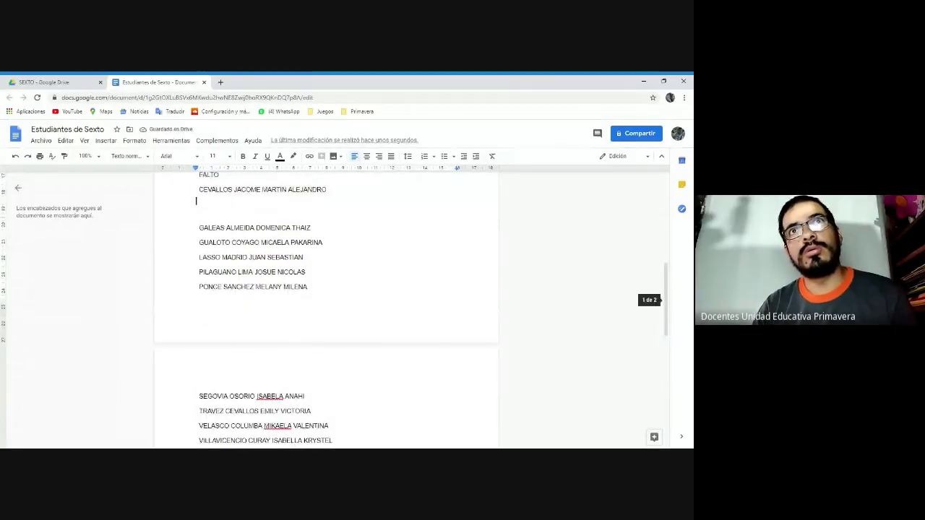
{"action": "left_click", "coordinate": [327, 190]}
{"action": "key", "text": "Down"}
{"action": "key", "text": "ctrl+v"}
{"action": "key", "text": "ctrl+z"}
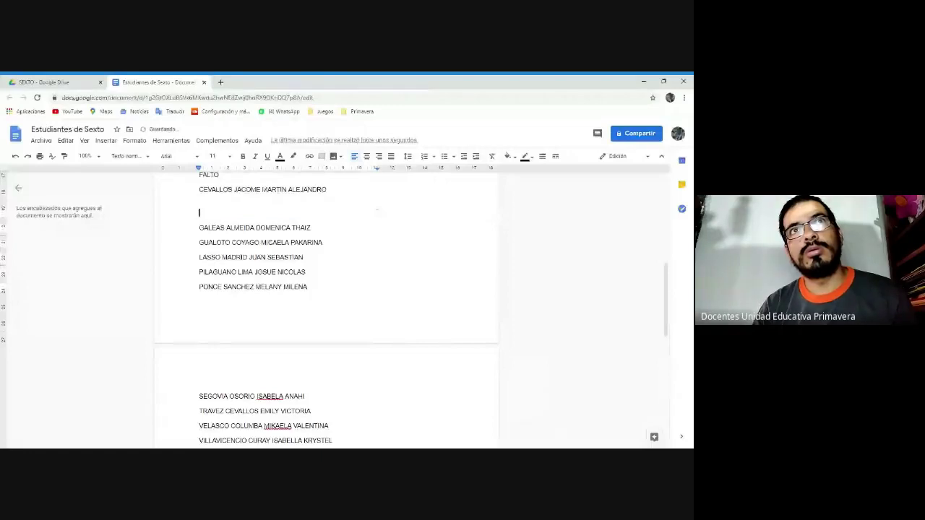
{"action": "key", "text": "ctrl+shift+End"}
{"action": "key", "text": "Up"}
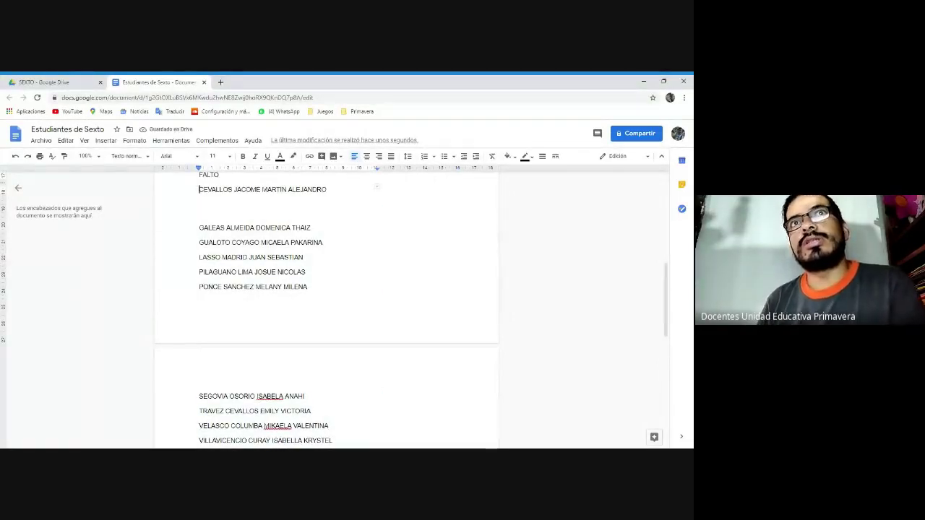
Share the document so anyone with the link can edit, copy the link, and close sharing.
{"action": "left_click", "coordinate": [638, 135]}
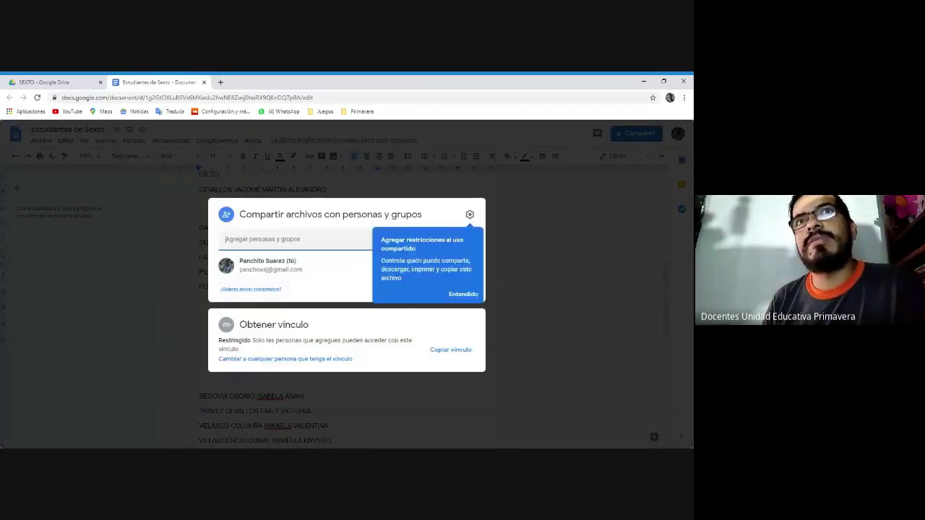
{"action": "left_click", "coordinate": [339, 358]}
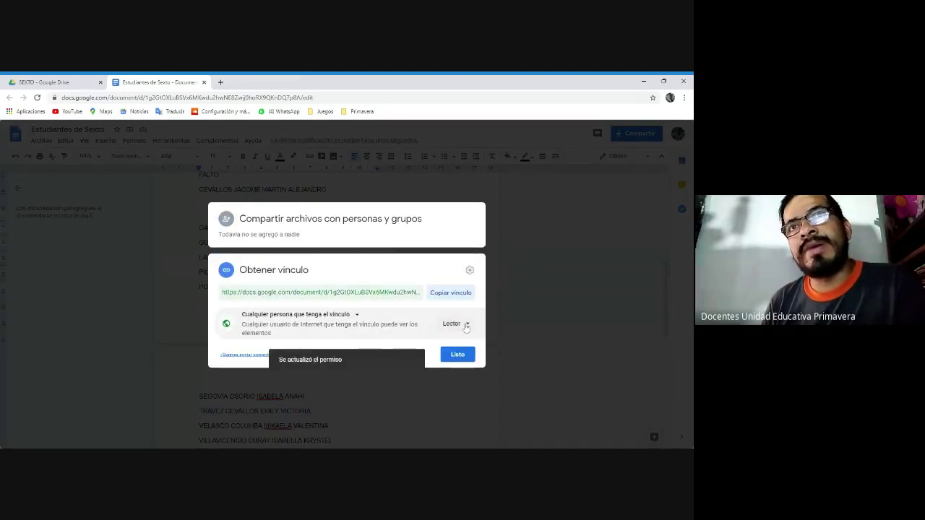
{"action": "left_click", "coordinate": [466, 325]}
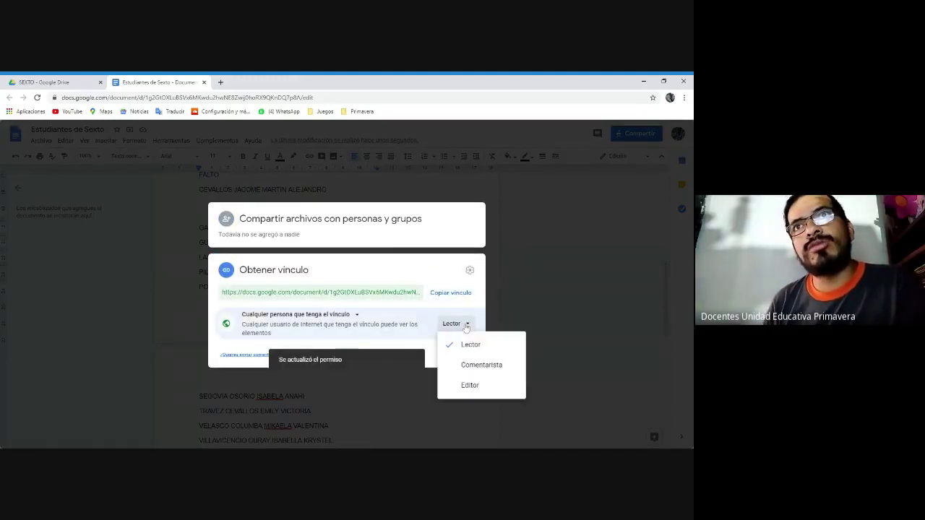
{"action": "left_click", "coordinate": [470, 387]}
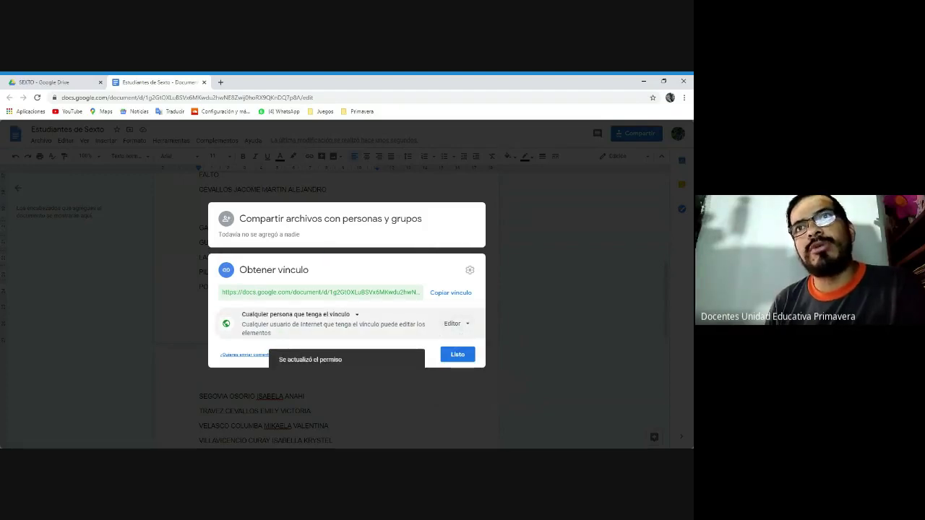
{"action": "left_click", "coordinate": [450, 293]}
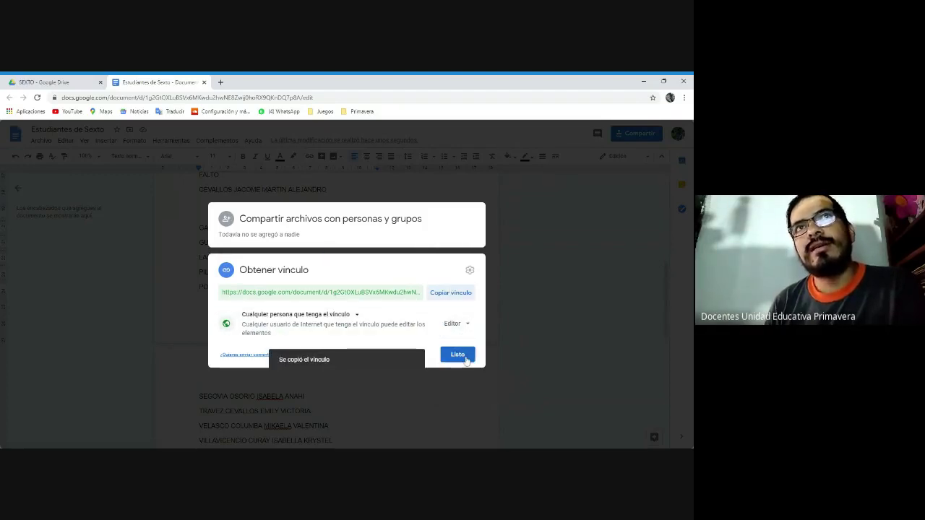
{"action": "left_click", "coordinate": [462, 354]}
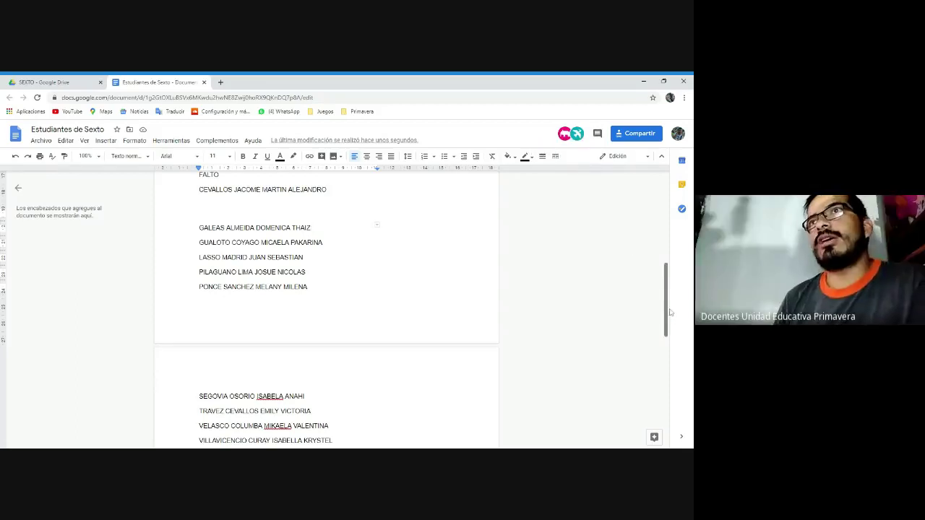
Remove the extra 'LA' from the first student's 'PeliculaLA' heading.
{"action": "left_click_drag", "start_coordinate": [669, 313], "coordinate": [660, 244]}
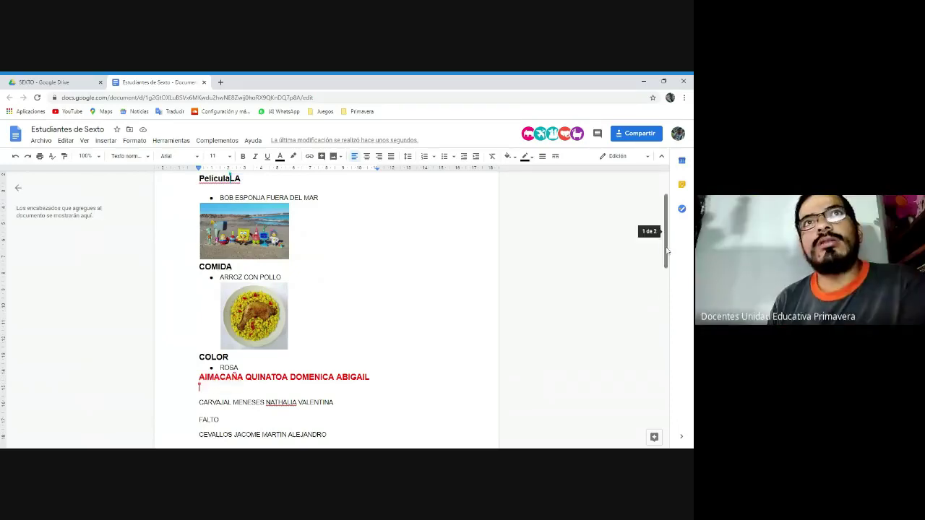
{"action": "left_click_drag", "start_coordinate": [667, 251], "coordinate": [671, 234]}
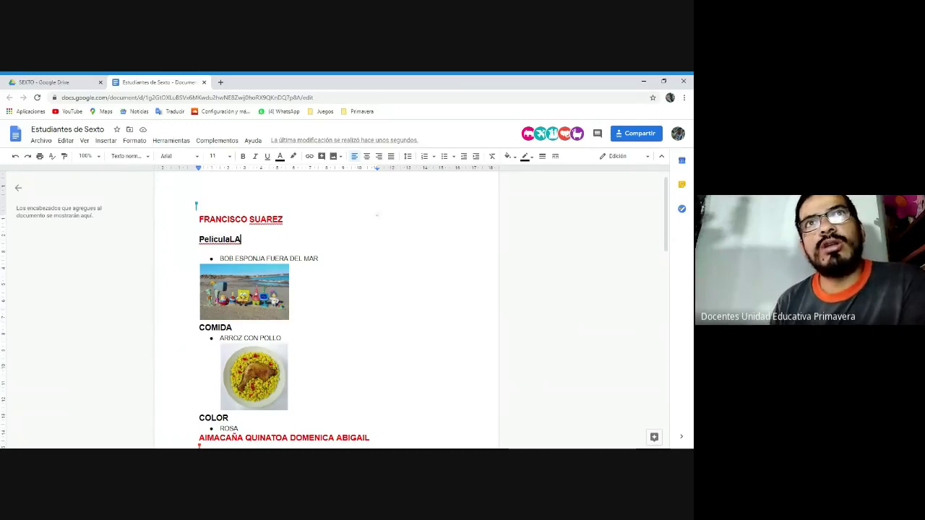
{"action": "key", "text": "BackSpace"}
{"action": "key", "text": "BackSpace"}
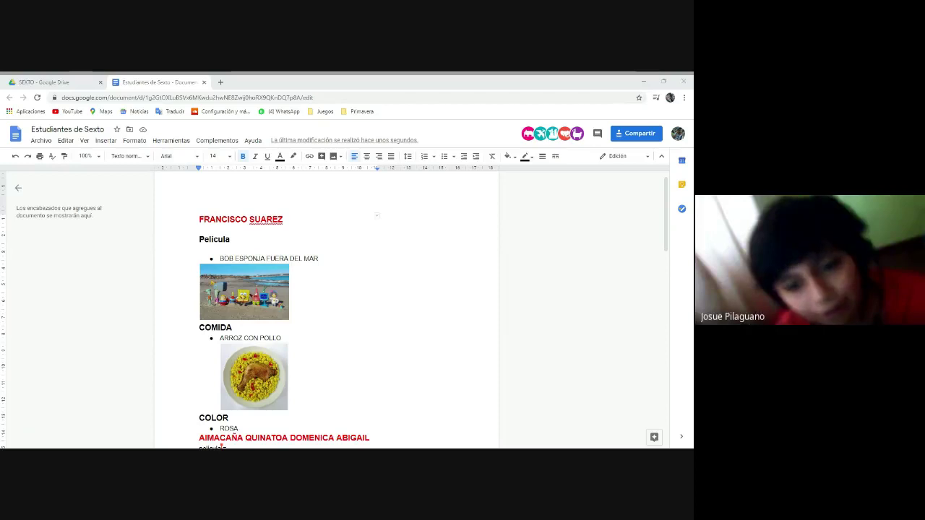
Change the first student's 'Pelicula' heading to 'Película' using the spelling suggestion.
{"action": "left_click", "coordinate": [638, 277]}
{"action": "left_click_drag", "start_coordinate": [668, 195], "coordinate": [655, 237]}
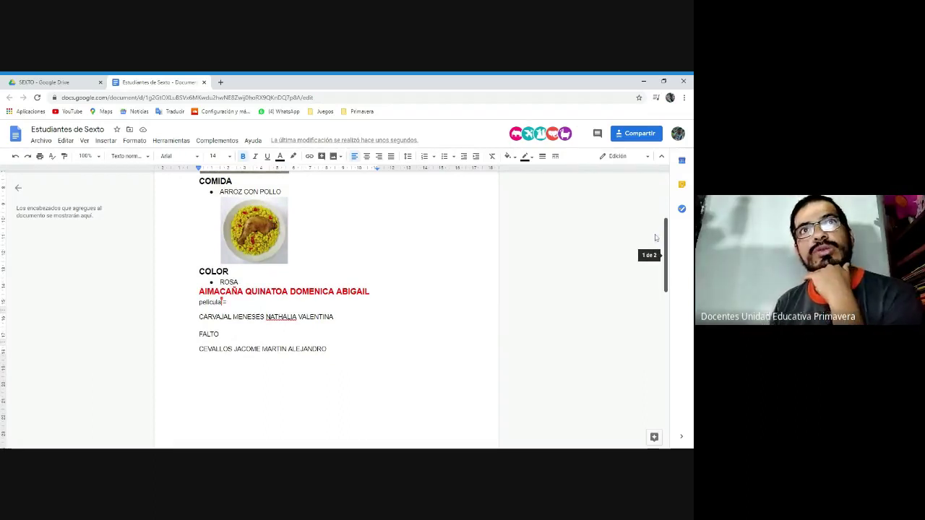
{"action": "left_click_drag", "start_coordinate": [655, 237], "coordinate": [649, 386]}
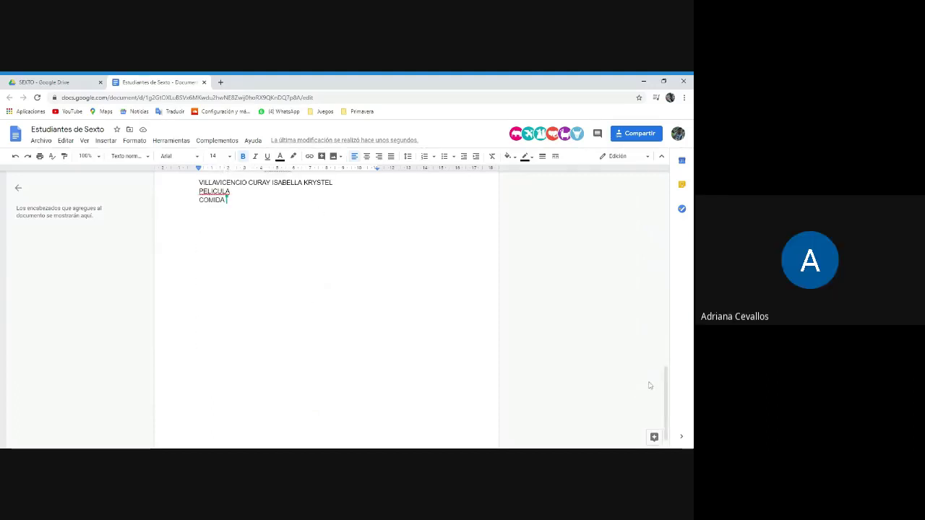
{"action": "left_click_drag", "start_coordinate": [665, 377], "coordinate": [678, 200]}
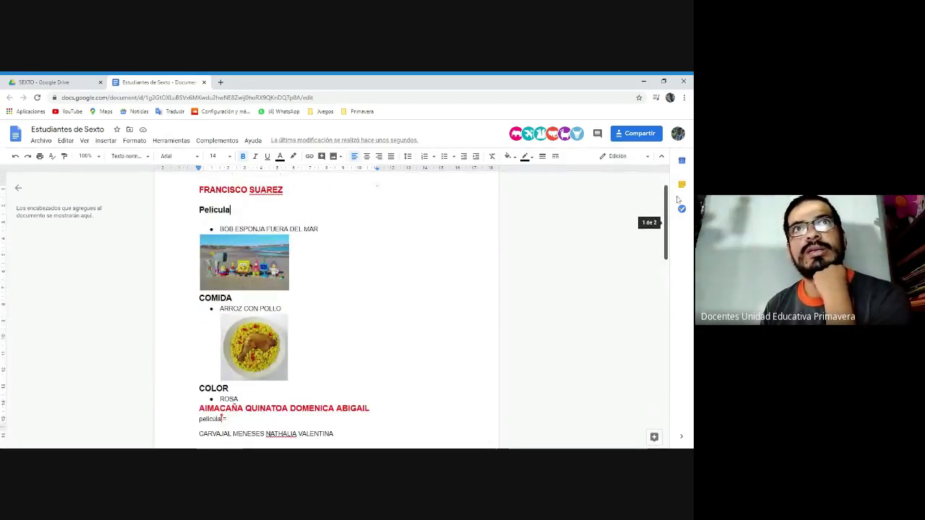
{"action": "key", "text": "Home"}
{"action": "key", "text": "shift+Down"}
{"action": "key", "text": "shift+Down"}
{"action": "key", "text": "shift+Down"}
{"action": "key", "text": "shift+Down"}
{"action": "key", "text": "shift+Down"}
{"action": "key", "text": "shift+Down"}
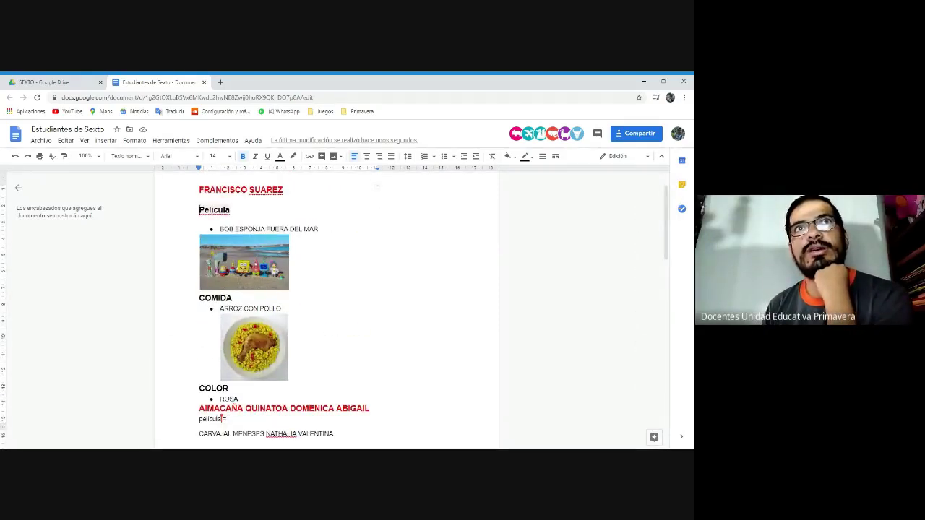
{"action": "key", "text": "shift+Down"}
{"action": "key", "text": "shift+Down"}
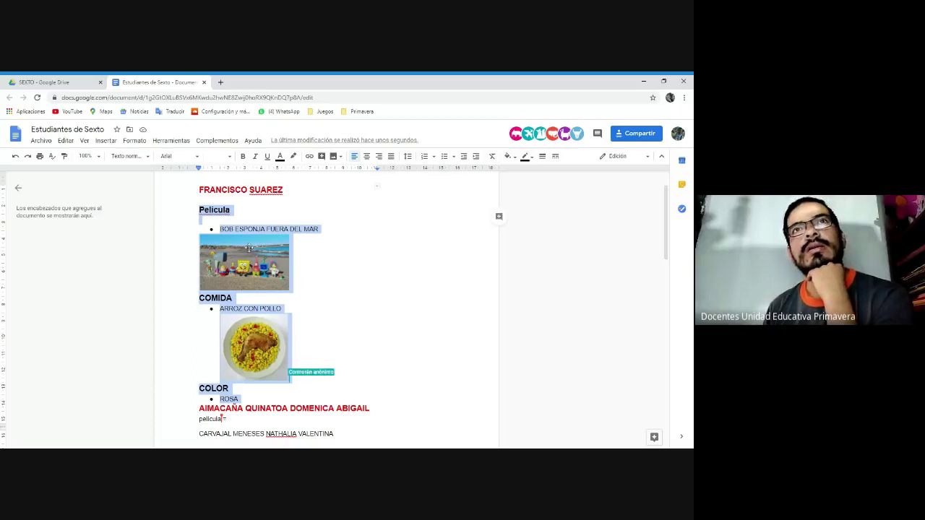
{"action": "left_click", "coordinate": [306, 228]}
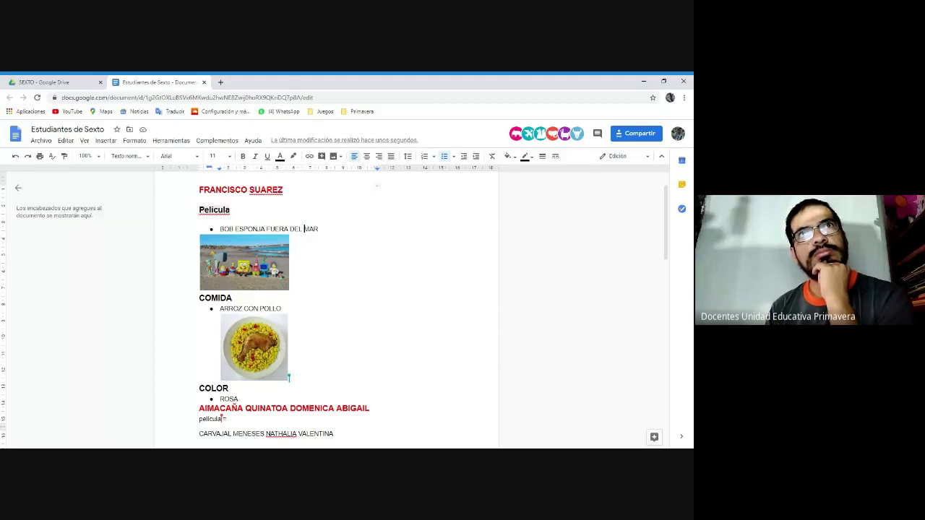
{"action": "right_click", "coordinate": [225, 210]}
{"action": "left_click", "coordinate": [244, 236]}
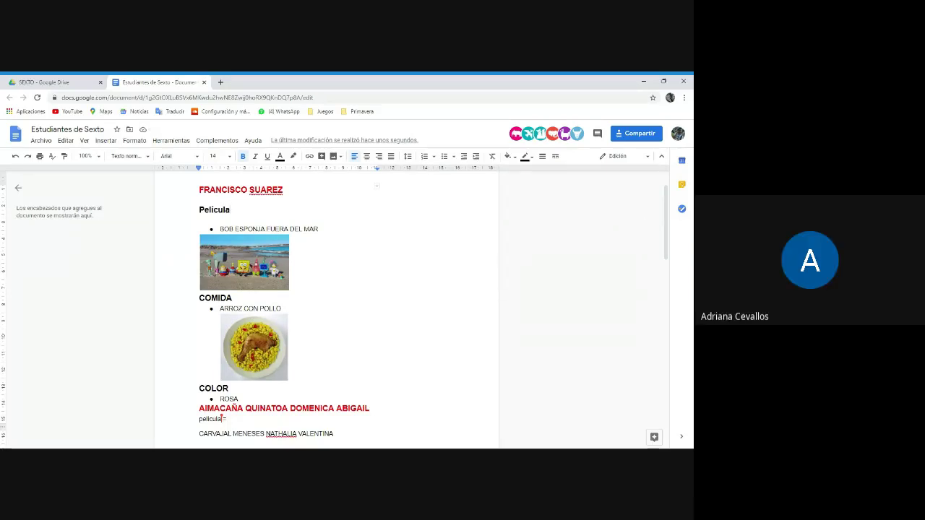
Scroll down to page 2 to follow classmates' entries, such as hamburgesa under comida.
{"action": "scroll", "coordinate": [665, 246], "scroll_direction": "down", "scroll_amount": 1}
{"action": "left_click_drag", "start_coordinate": [666, 246], "coordinate": [666, 280]}
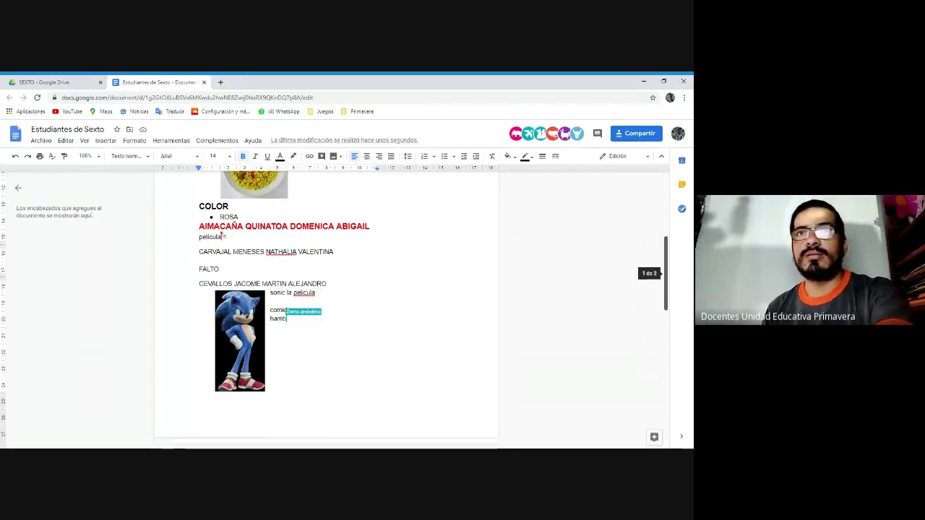
{"action": "left_click_drag", "start_coordinate": [665, 282], "coordinate": [666, 289]}
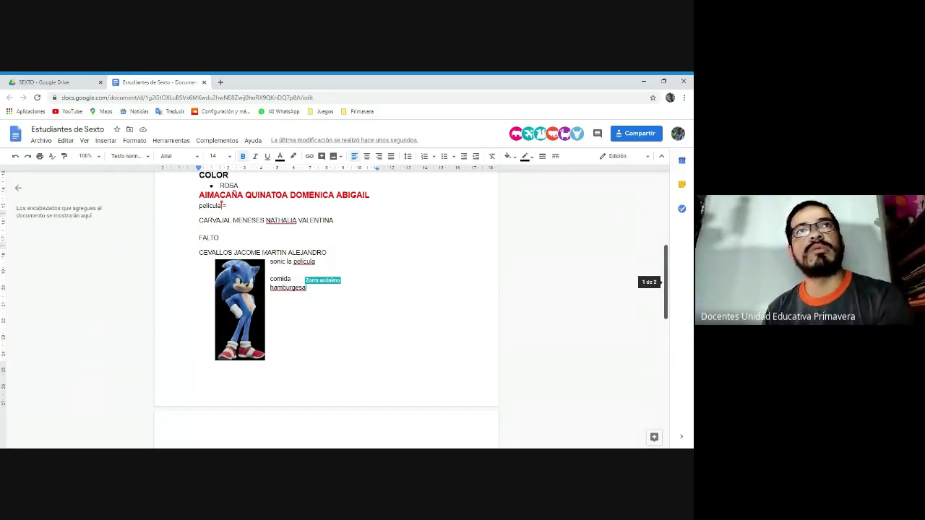
{"action": "scroll", "coordinate": [326, 289], "scroll_direction": "down", "scroll_amount": 1}
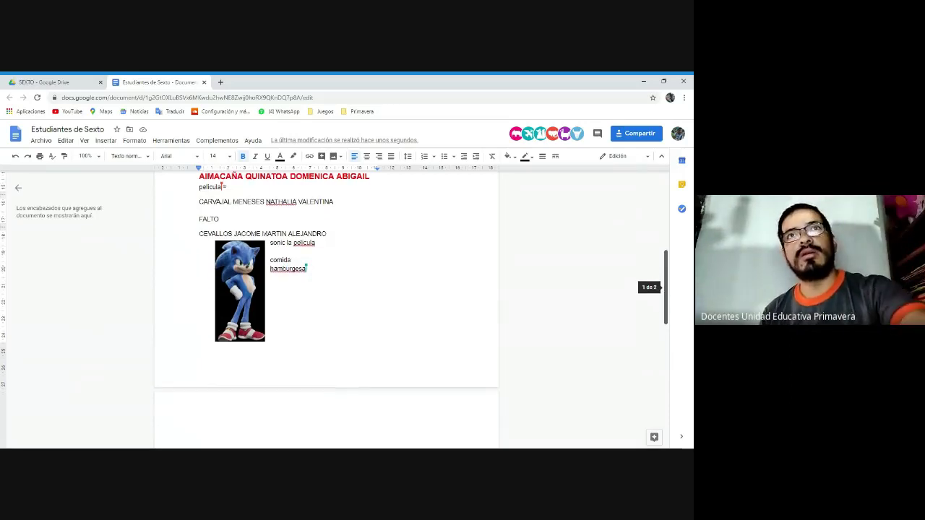
{"action": "scroll", "coordinate": [655, 325], "scroll_direction": "down", "scroll_amount": 3}
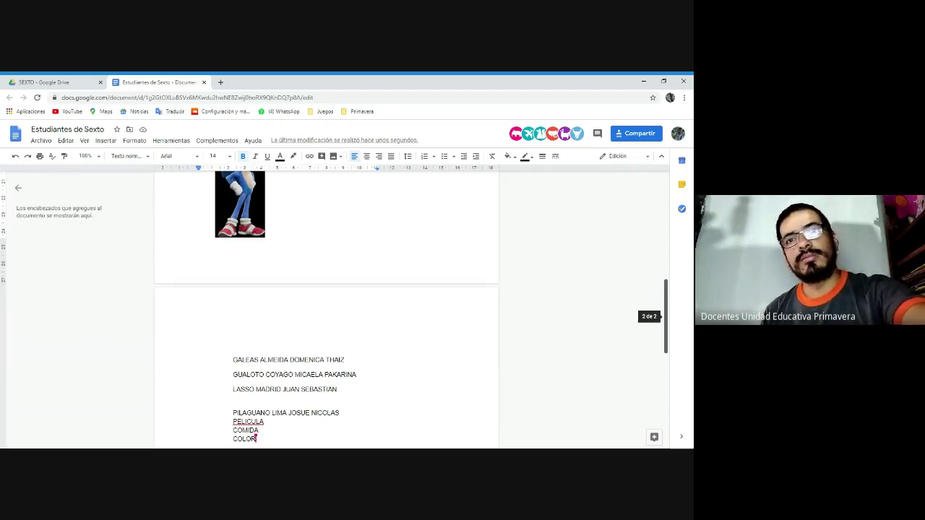
{"action": "scroll", "coordinate": [654, 332], "scroll_direction": "down", "scroll_amount": 2}
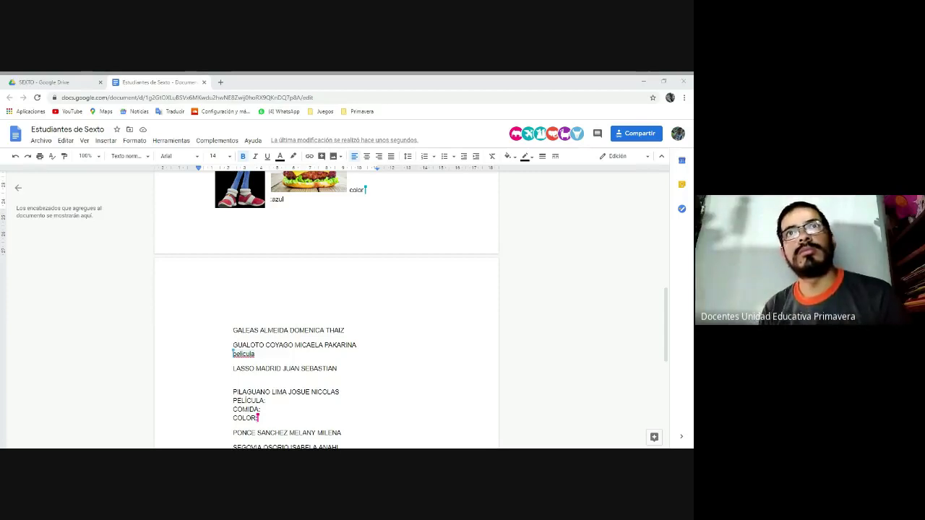
{"action": "left_click", "coordinate": [346, 330]}
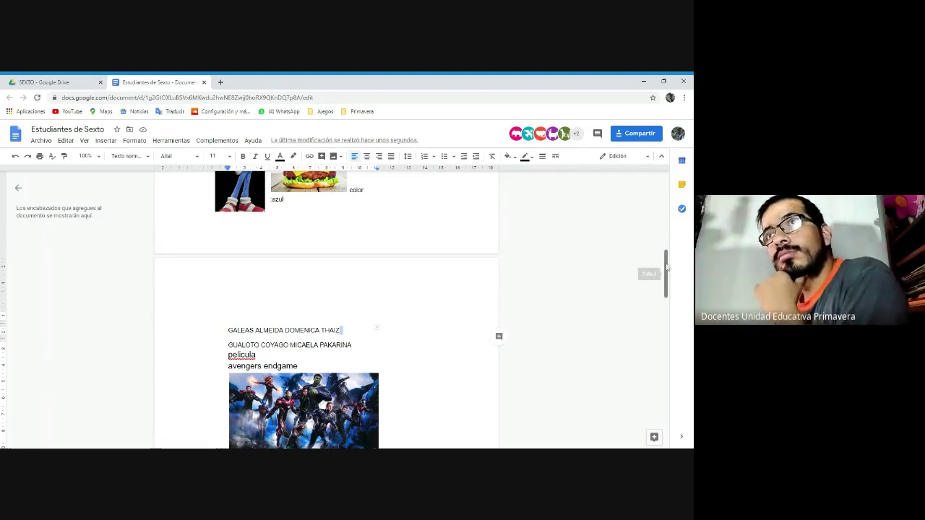
Scroll to page 3 of 3, then back up to the salchipapa and morado entries.
{"action": "left_click_drag", "start_coordinate": [670, 264], "coordinate": [673, 386]}
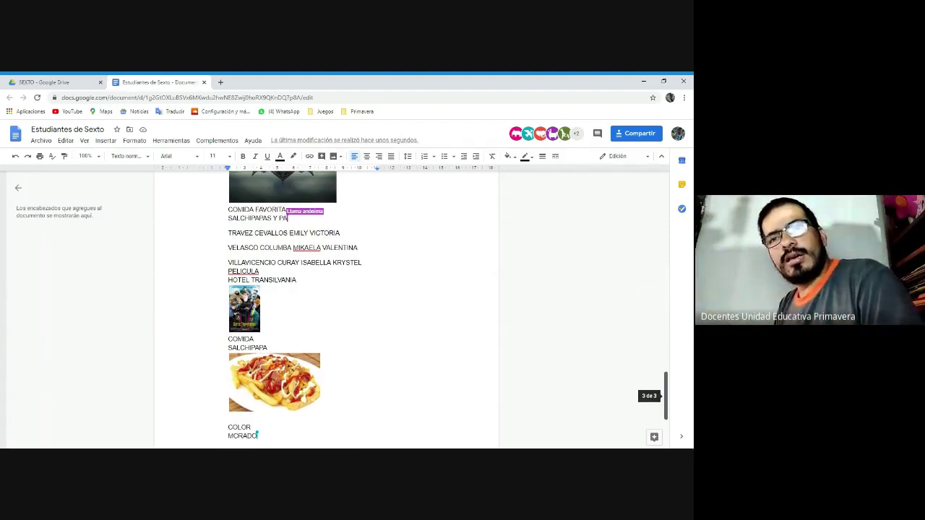
{"action": "scroll", "coordinate": [671, 424], "scroll_direction": "down", "scroll_amount": 4}
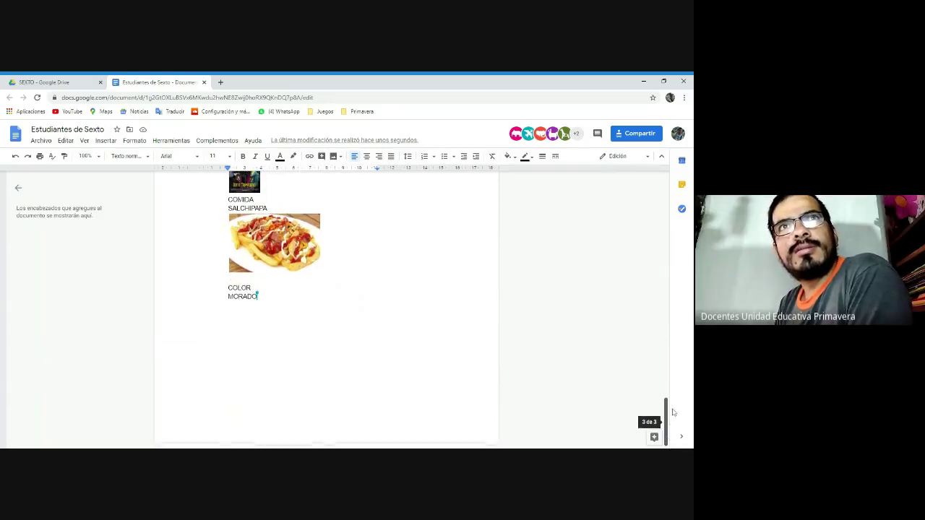
{"action": "scroll", "coordinate": [671, 408], "scroll_direction": "up", "scroll_amount": 4}
{"action": "left_click_drag", "start_coordinate": [670, 388], "coordinate": [689, 284]}
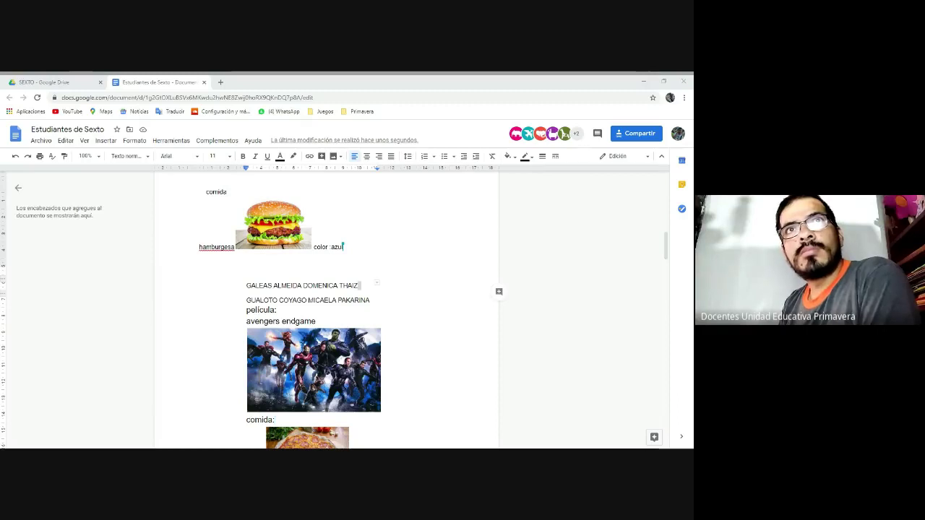
Scroll up past the turquoise image, then back down to the Sonic, hamburger and azul entry.
{"action": "scroll", "coordinate": [325, 310], "scroll_direction": "up", "scroll_amount": 10}
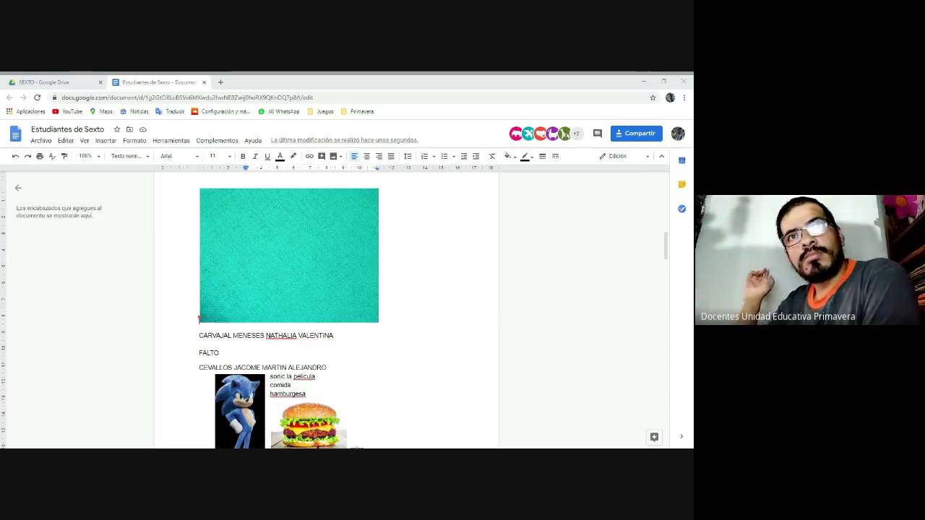
{"action": "scroll", "coordinate": [325, 311], "scroll_direction": "down", "scroll_amount": 4}
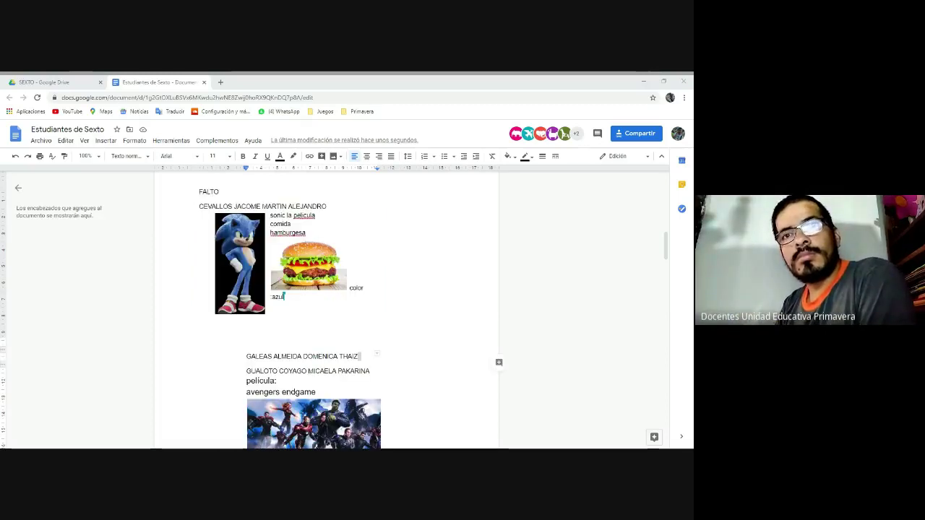
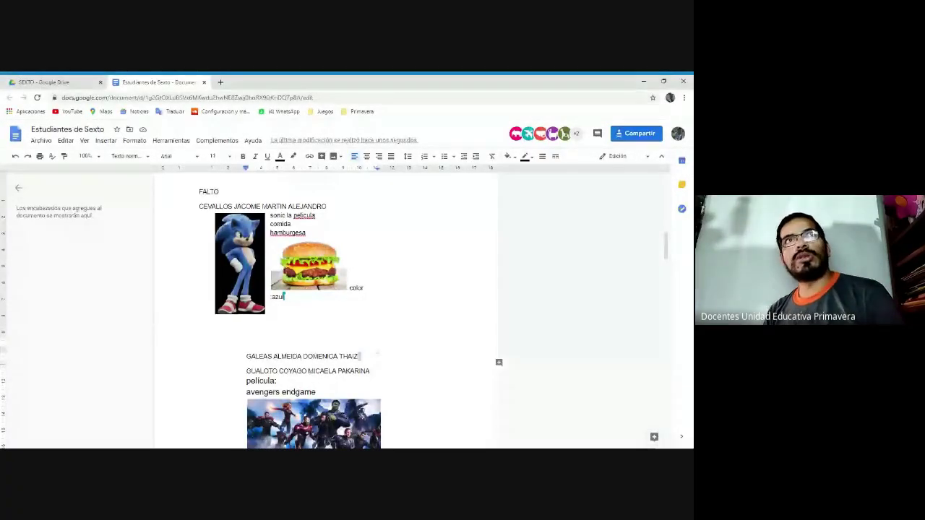
From the Drive SEXTO folder tab, open Contactos through the Google apps grid.
{"action": "left_click", "coordinate": [43, 82]}
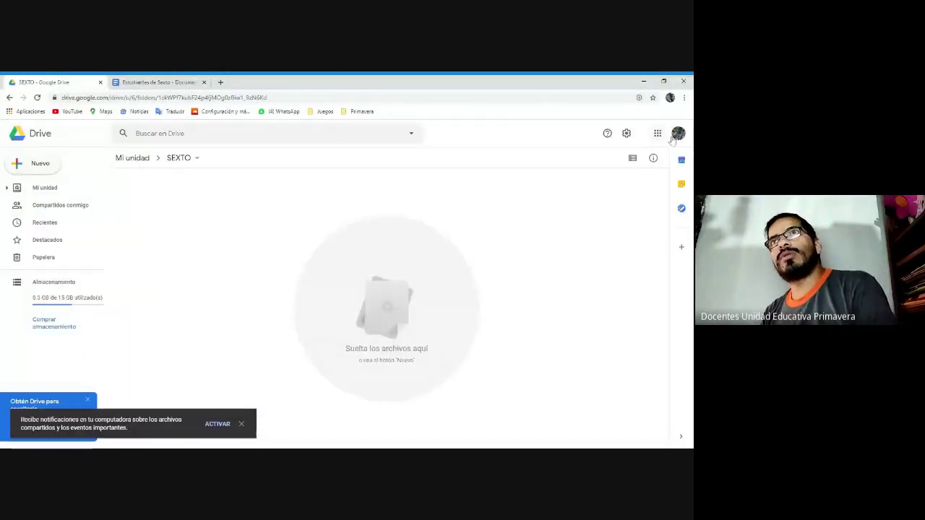
{"action": "left_click", "coordinate": [657, 134]}
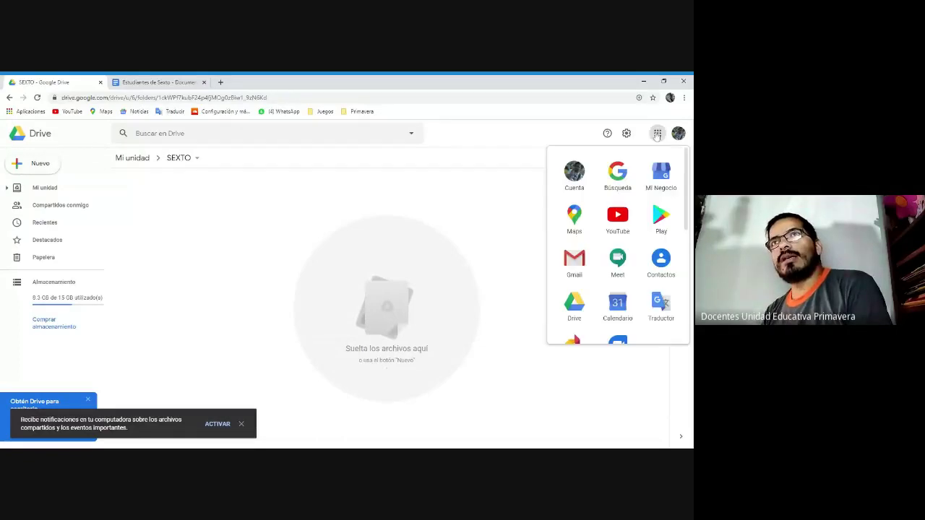
{"action": "left_click", "coordinate": [661, 260]}
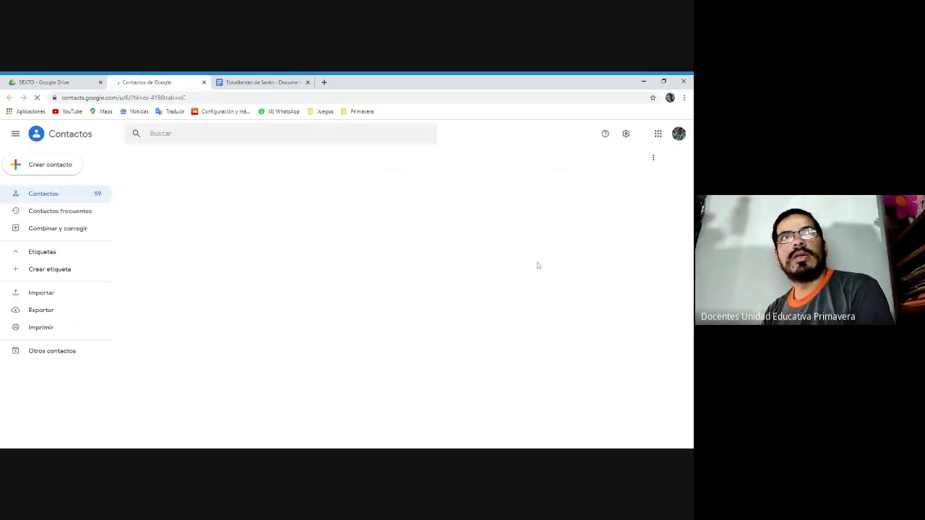
Start a single new contact and enter the student's first name and surname, correcting a typo.
{"action": "left_click", "coordinate": [52, 168]}
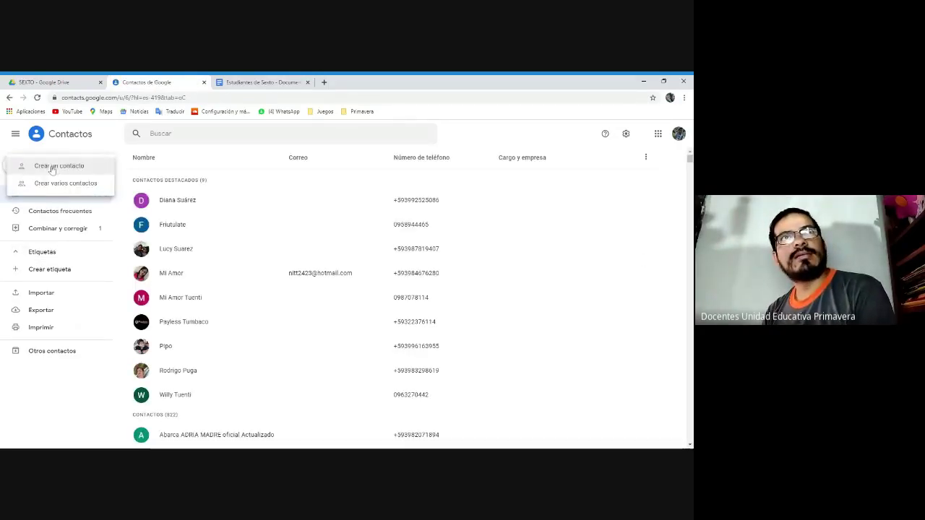
{"action": "left_click", "coordinate": [69, 171]}
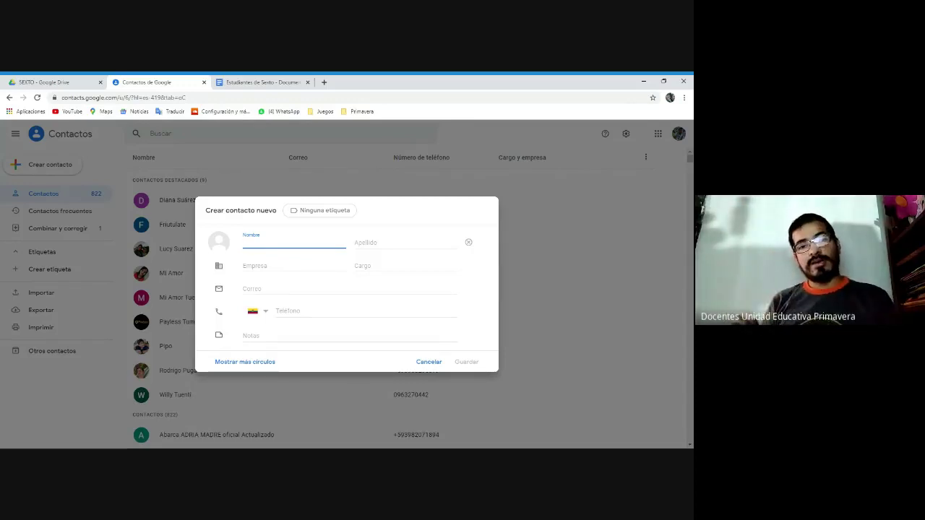
{"action": "type", "text": "dOM"}
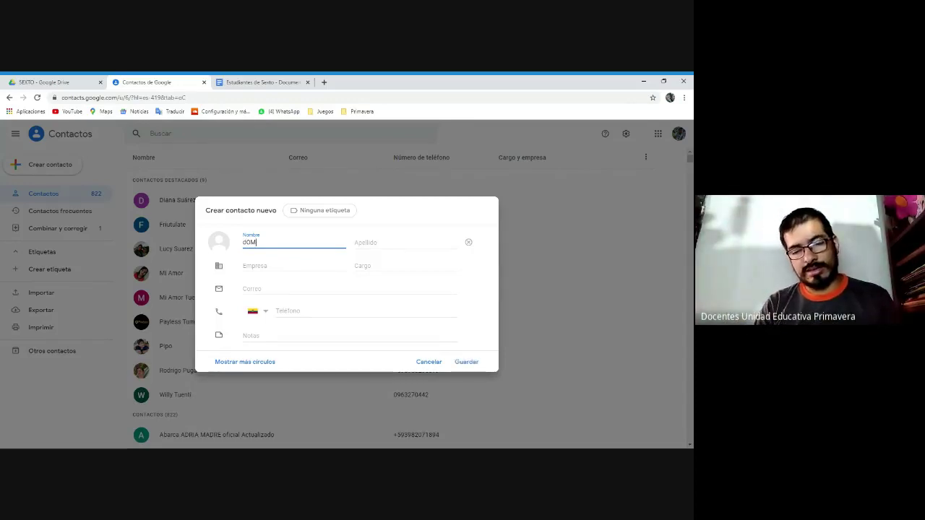
{"action": "key", "text": "BackSpace"}
{"action": "key", "text": "BackSpace"}
{"action": "key", "text": "BackSpace"}
{"action": "key", "text": "BackSpace"}
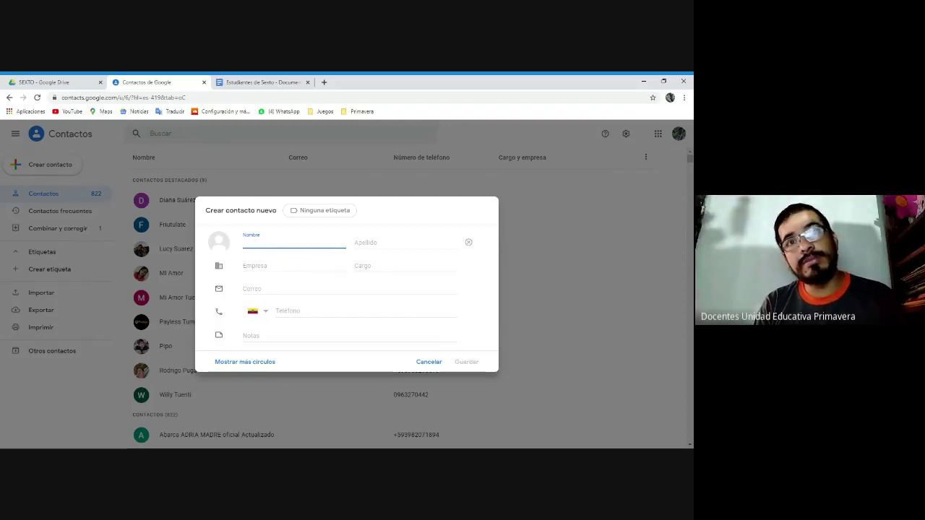
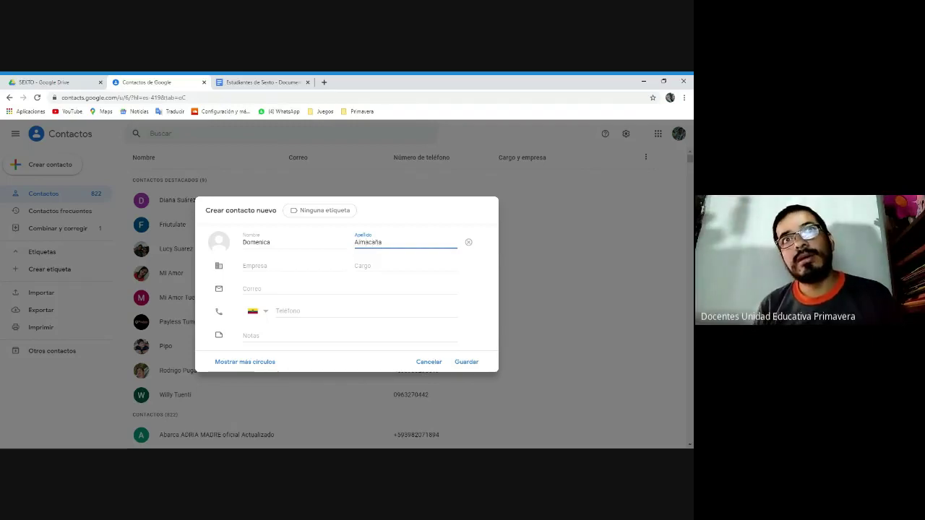
{"action": "key", "text": "Tab"}
{"action": "key", "text": "Tab"}
{"action": "key", "text": "Tab"}
{"action": "key", "text": "Tab"}
{"action": "key", "text": "Tab"}
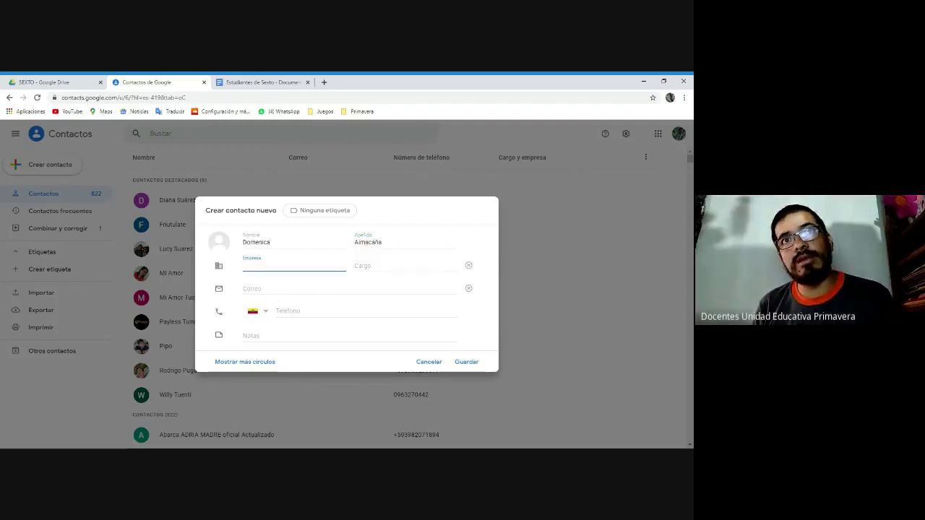
{"action": "key", "text": "Tab"}
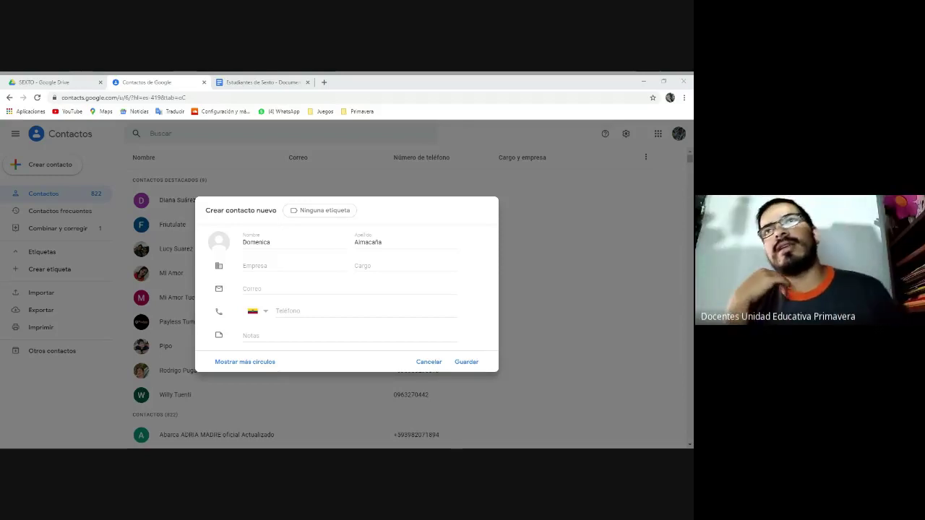
Paste the student's email into Correo, save the contact, and close its card.
{"action": "left_click", "coordinate": [347, 289]}
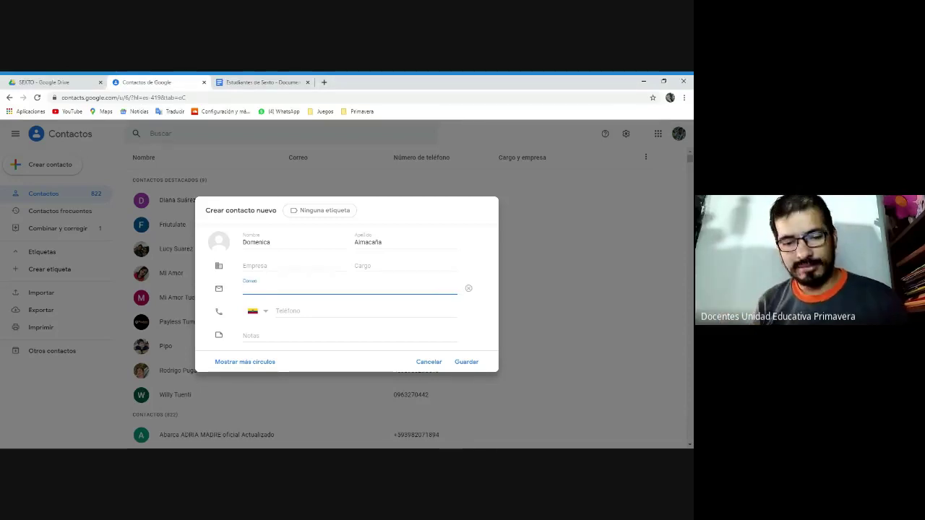
{"action": "key", "text": "ctrl+v"}
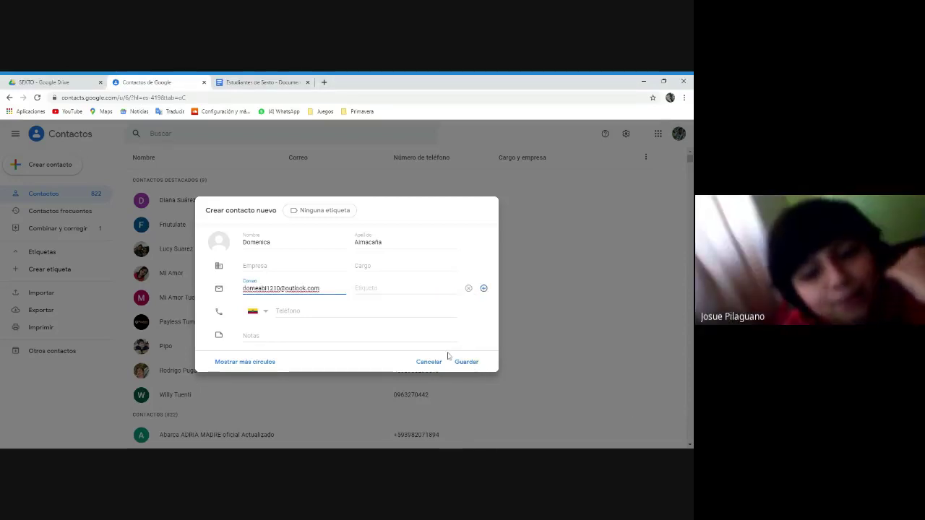
{"action": "left_click", "coordinate": [465, 362]}
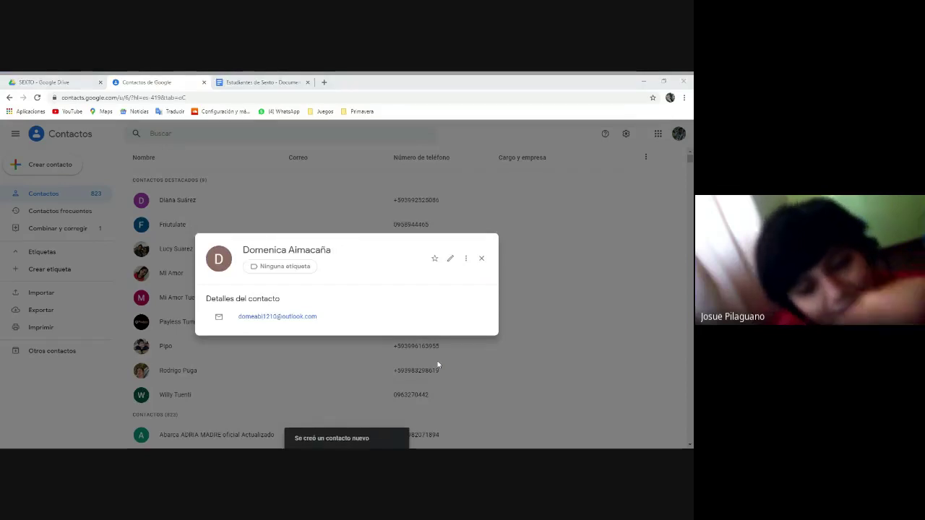
{"action": "left_click", "coordinate": [481, 258]}
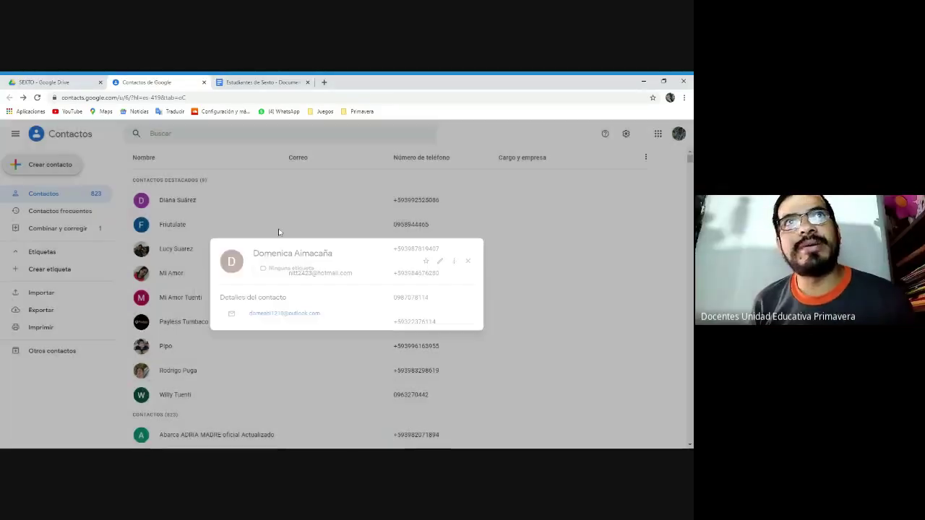
Start a new contact, typing the student's full name and moving the surname into Apellido.
{"action": "left_click", "coordinate": [65, 166]}
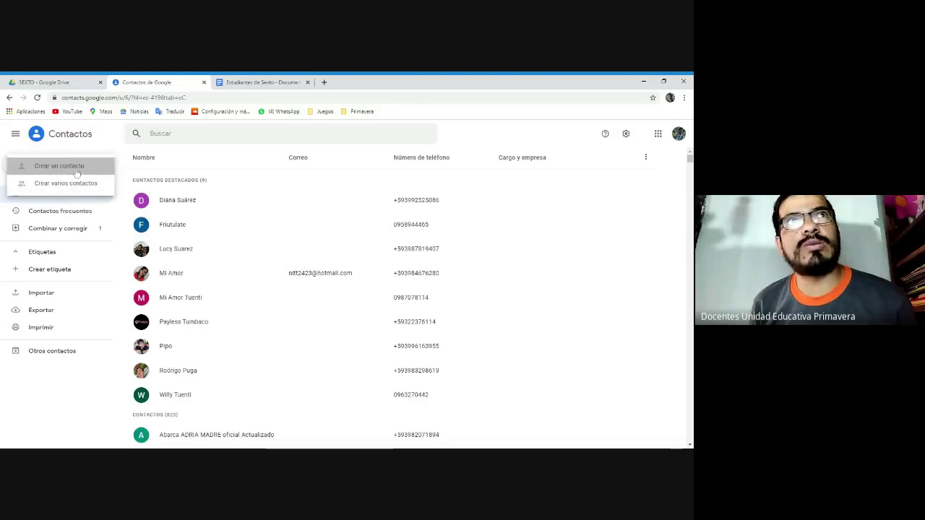
{"action": "left_click", "coordinate": [77, 171]}
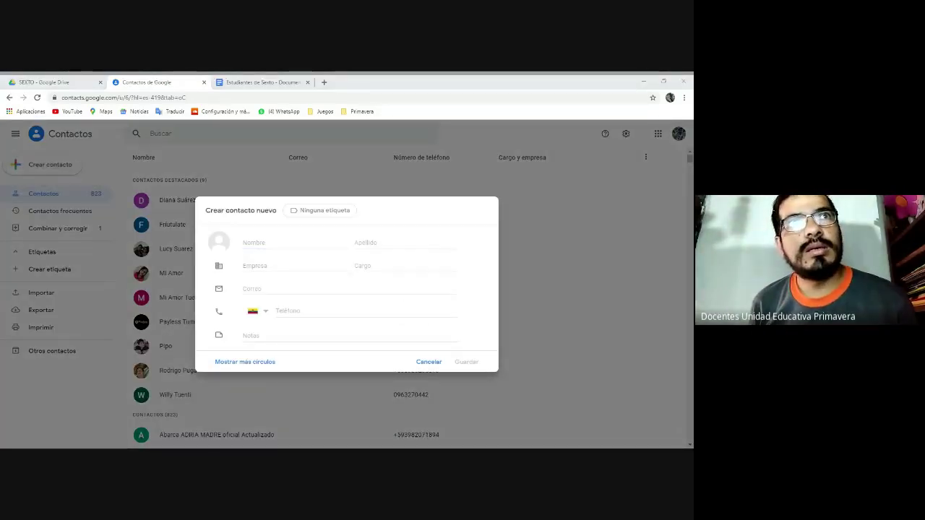
{"action": "left_click", "coordinate": [88, 188]}
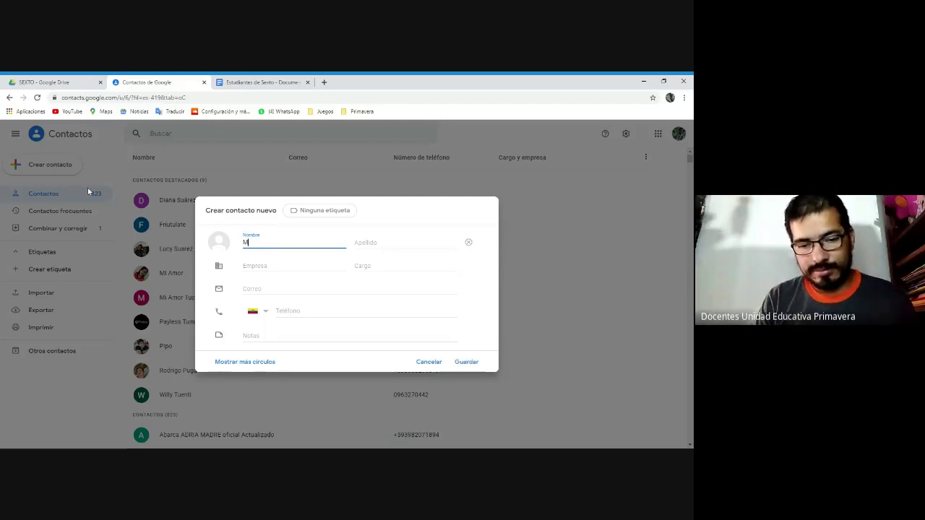
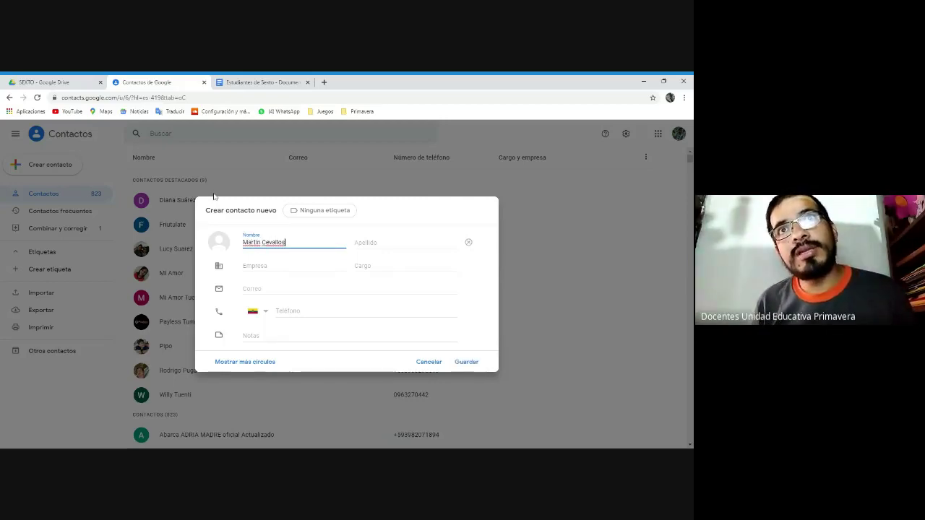
{"action": "key", "text": "ctrl+shift+Left"}
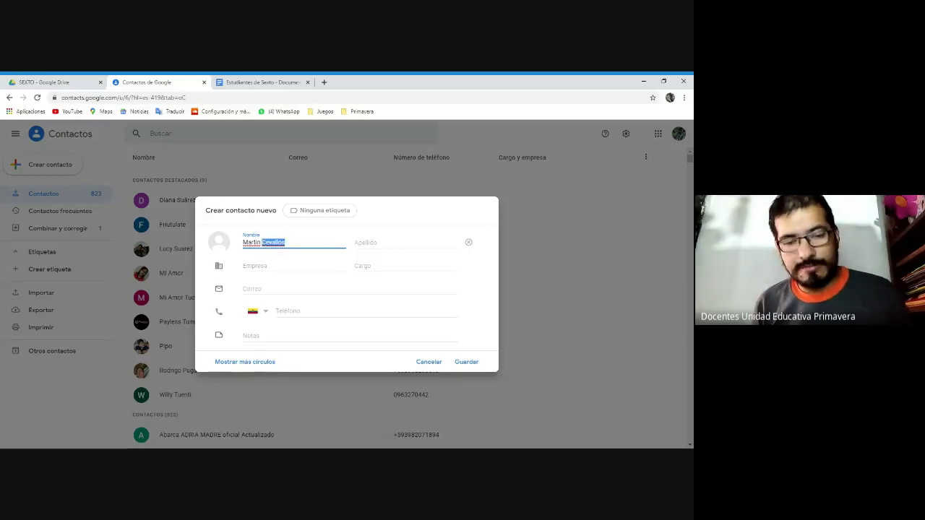
{"action": "key", "text": "ctrl+x"}
{"action": "key", "text": "Tab"}
{"action": "key", "text": "ctrl+v"}
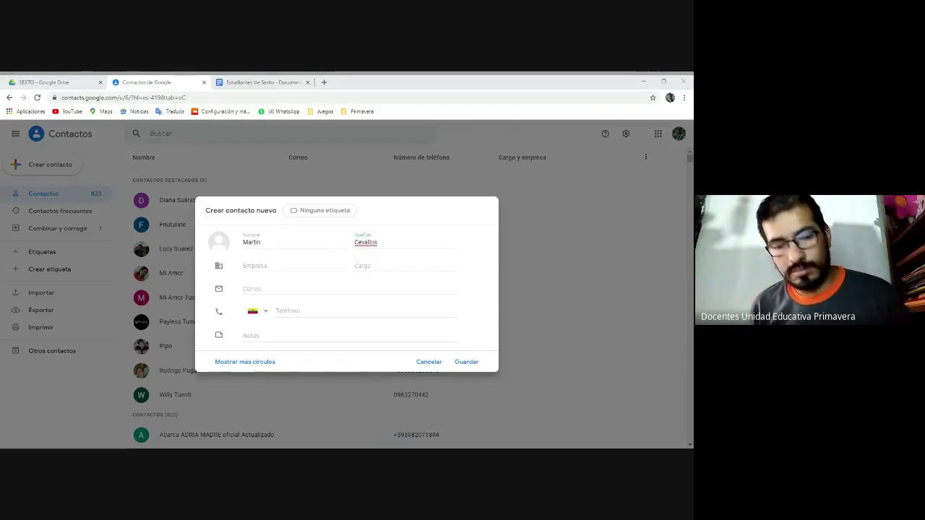
Paste the student's Gmail address into Correo, then close the saved contact's card.
{"action": "left_click", "coordinate": [512, 246]}
{"action": "left_click", "coordinate": [347, 289]}
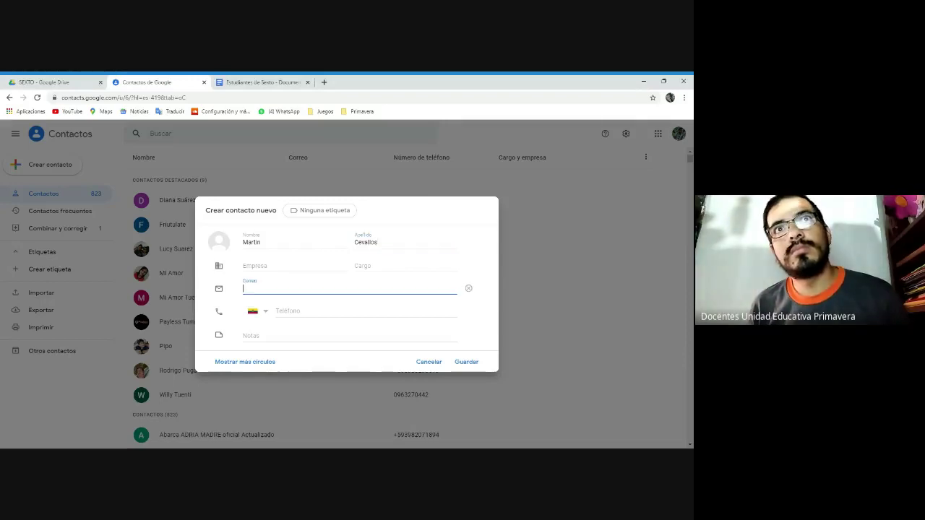
{"action": "key", "text": "ctrl+v"}
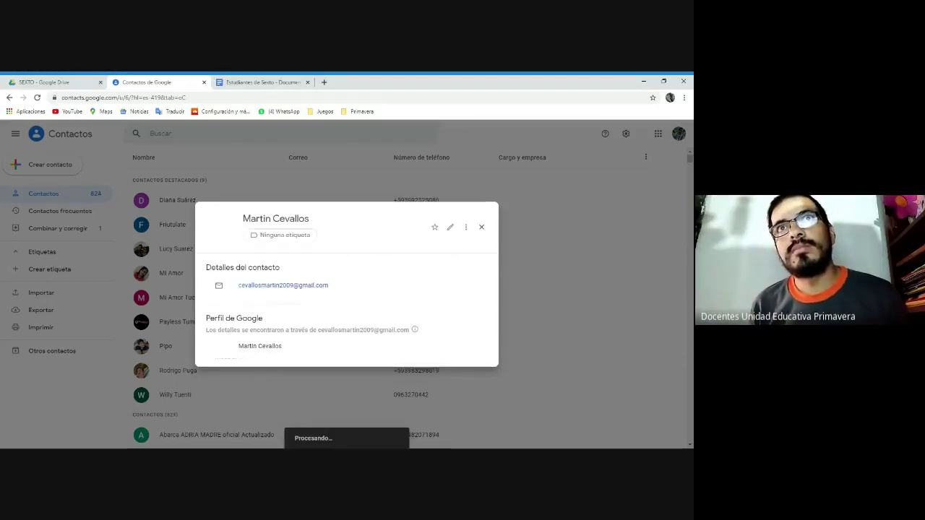
{"action": "left_click", "coordinate": [481, 228]}
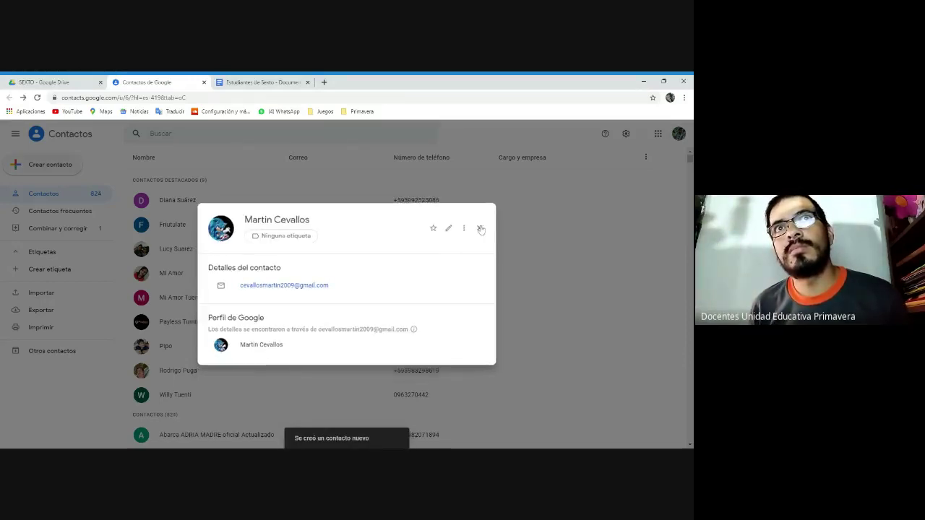
{"action": "left_click", "coordinate": [50, 165]}
Start a single new contact and enter the student's first name and surname.
{"action": "left_click", "coordinate": [53, 172]}
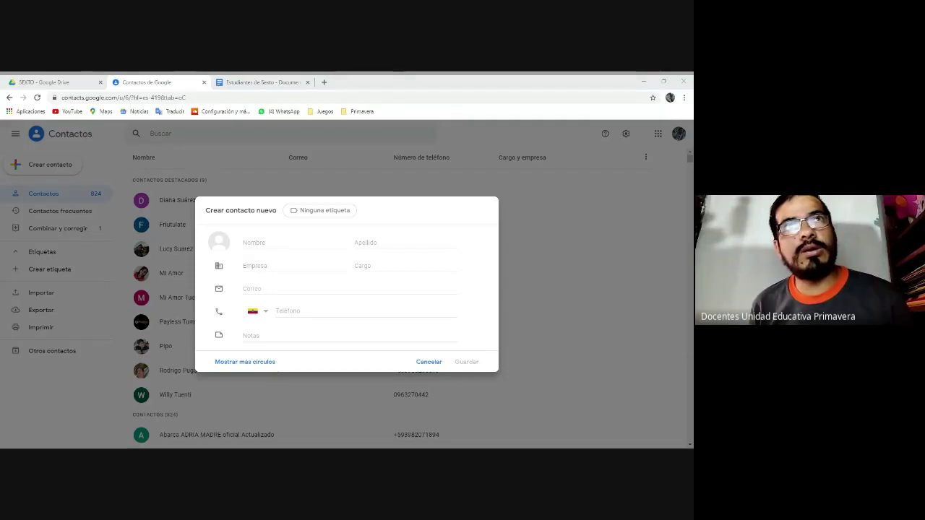
{"action": "left_click", "coordinate": [250, 273]}
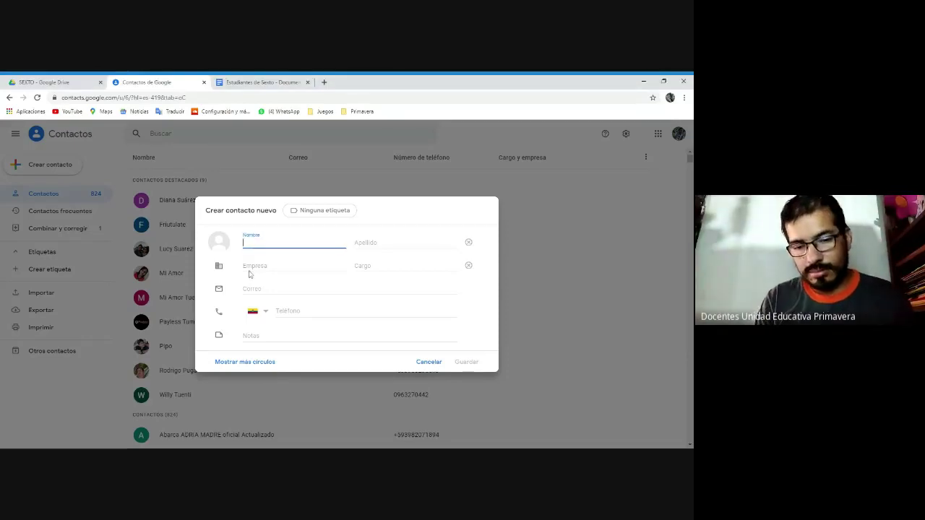
{"action": "left_click", "coordinate": [376, 243]}
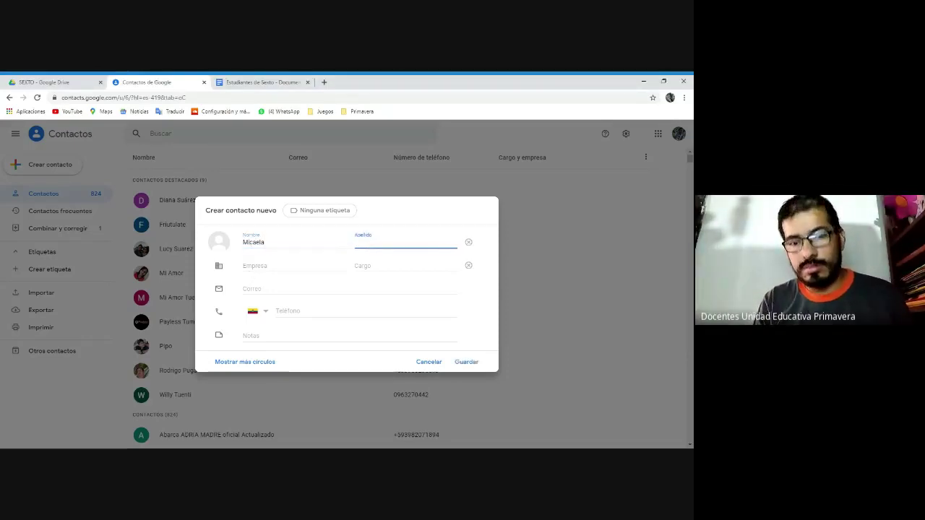
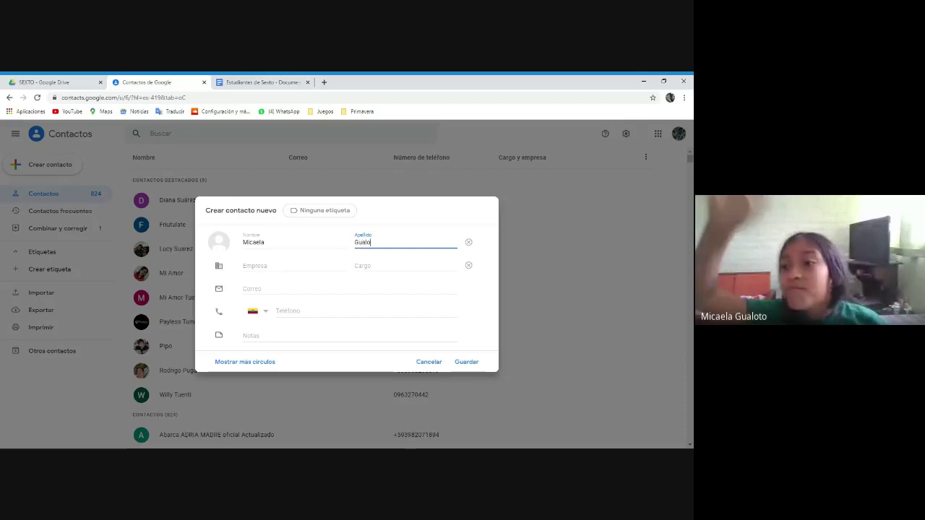
{"action": "key", "text": "Tab"}
{"action": "key", "text": "Tab"}
{"action": "key", "text": "Tab"}
{"action": "key", "text": "Tab"}
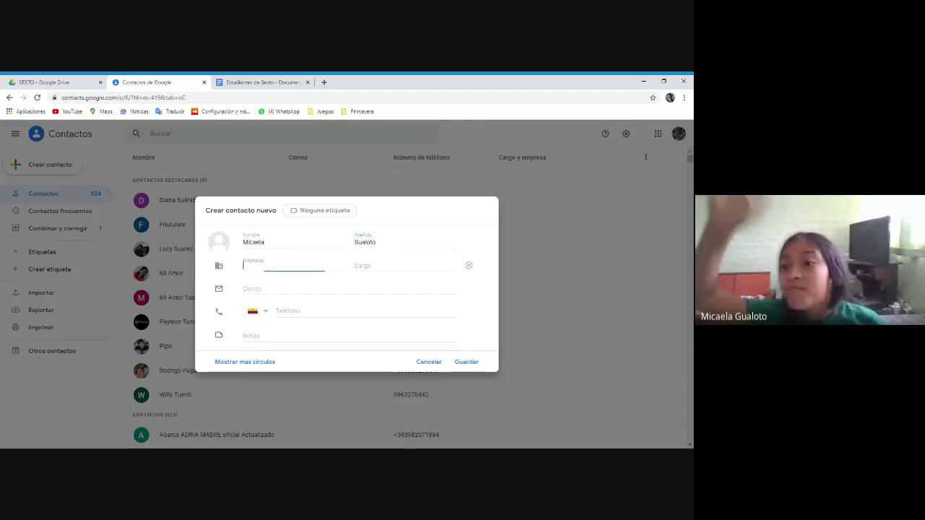
{"action": "key", "text": "Tab"}
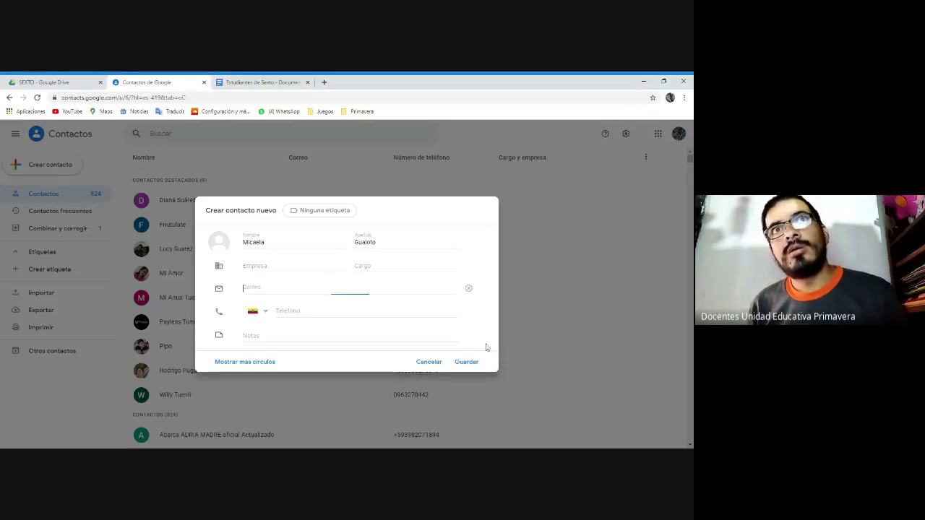
Paste the student's email into Correo, save the contact, and close its card.
{"action": "left_click", "coordinate": [289, 289]}
{"action": "key", "text": "ctrl+v"}
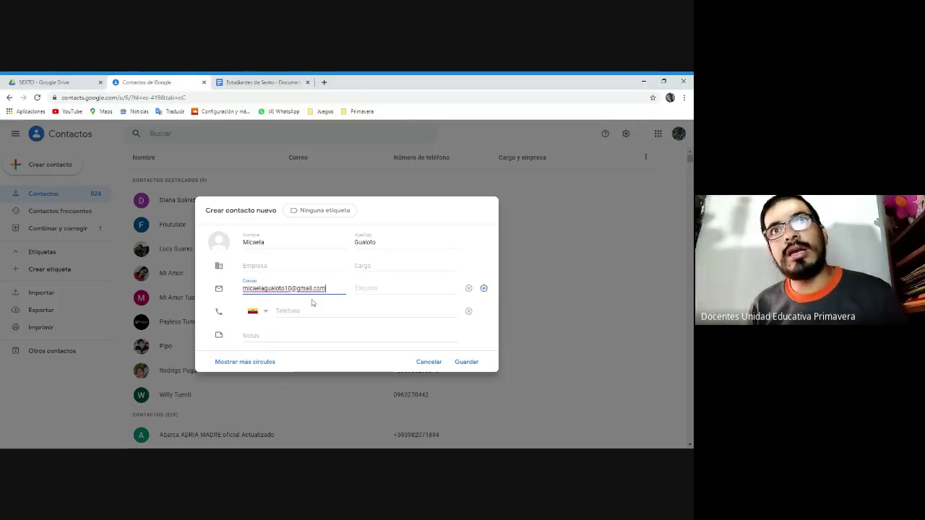
{"action": "left_click", "coordinate": [467, 361]}
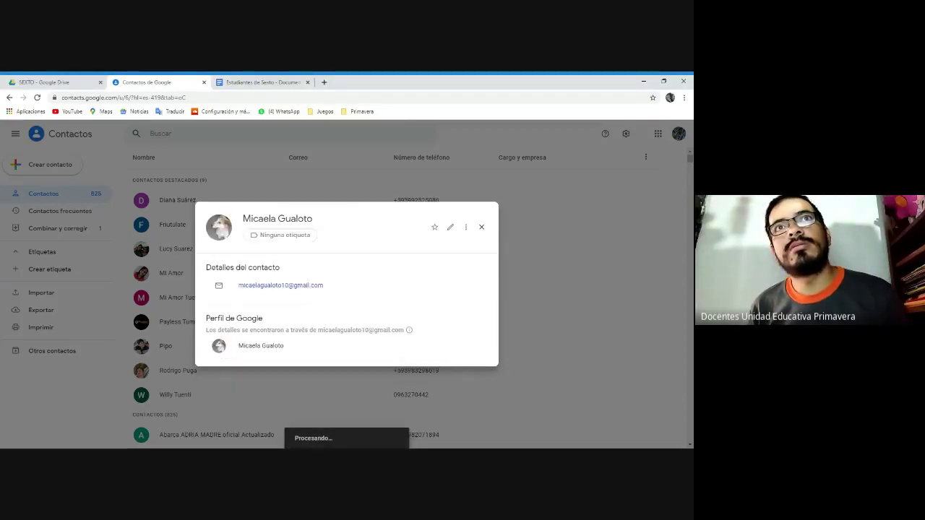
{"action": "left_click", "coordinate": [482, 227]}
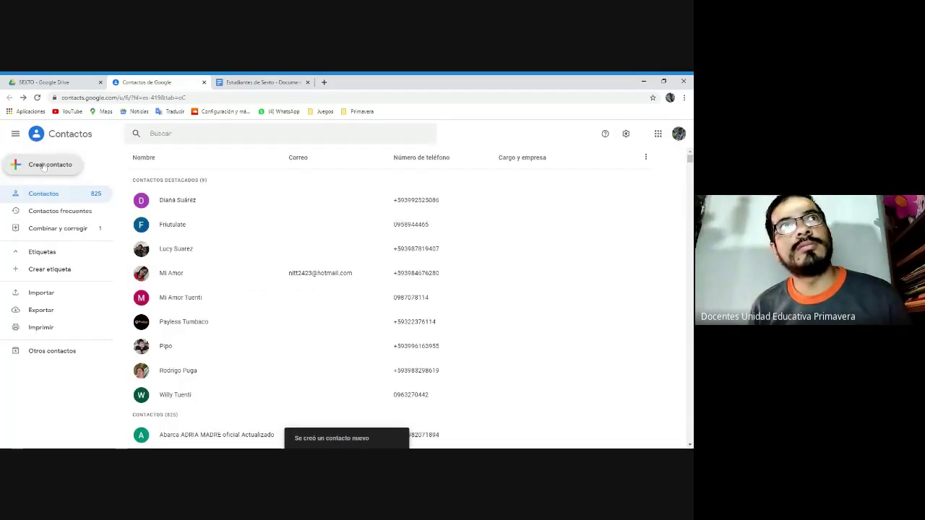
{"action": "left_click", "coordinate": [50, 164]}
Open a blank single-contact form and place the cursor in the Nombre field.
{"action": "left_click", "coordinate": [59, 166]}
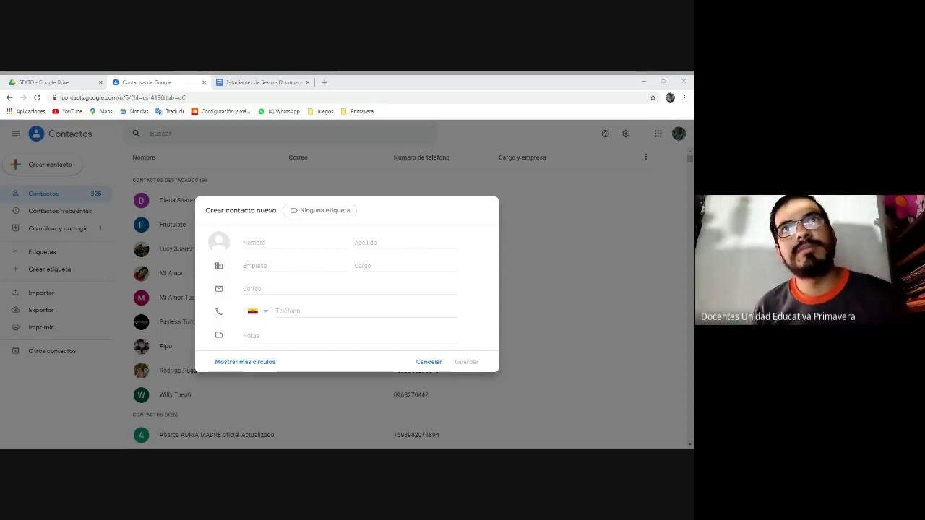
{"action": "left_click", "coordinate": [635, 322]}
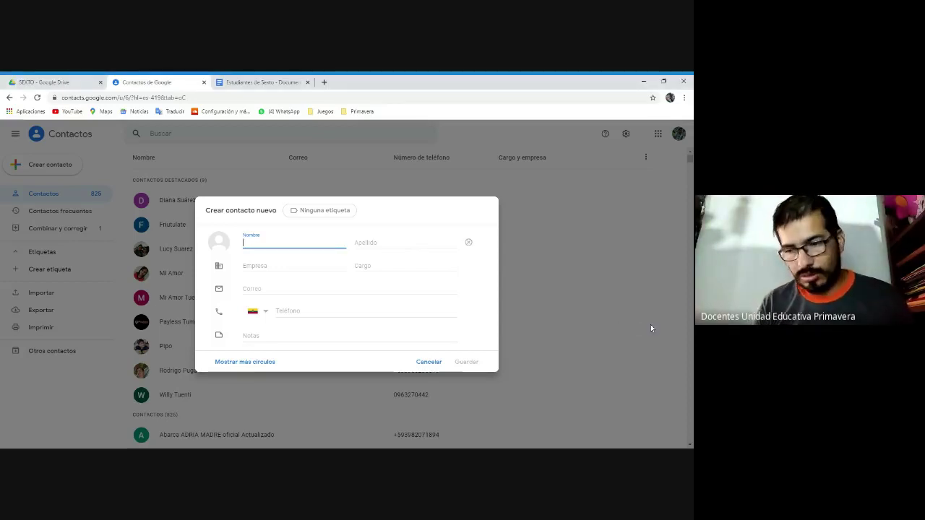